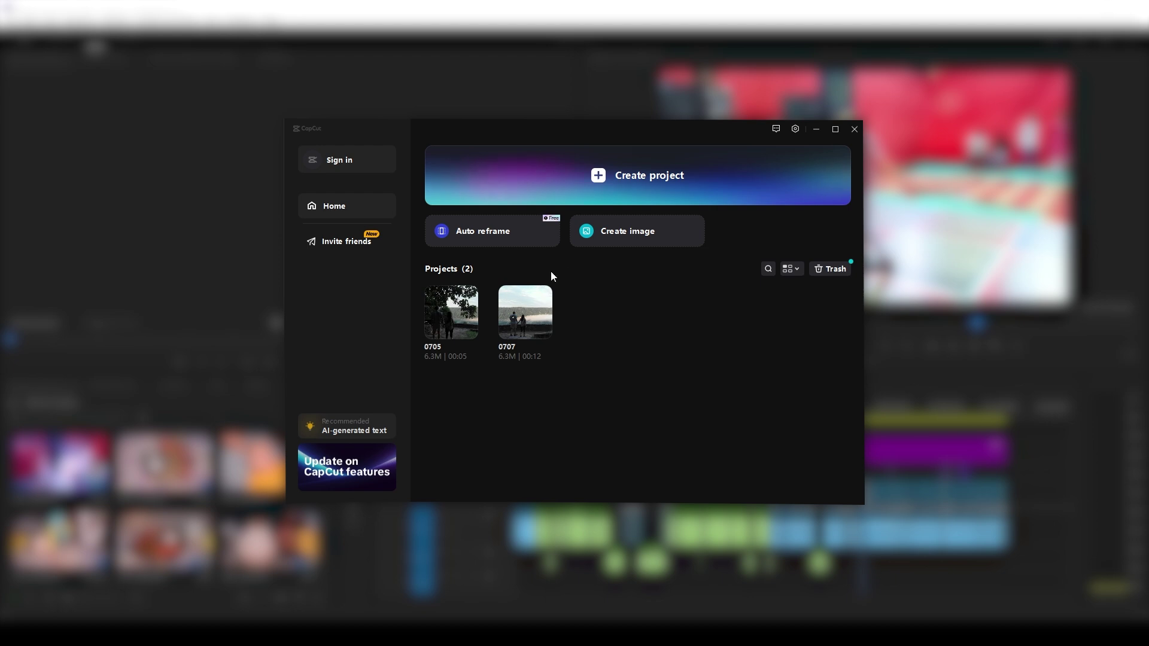
Open the 0707 project and play back the clip with its tracked logo overlay.
{"action": "left_click", "coordinate": [525, 299]}
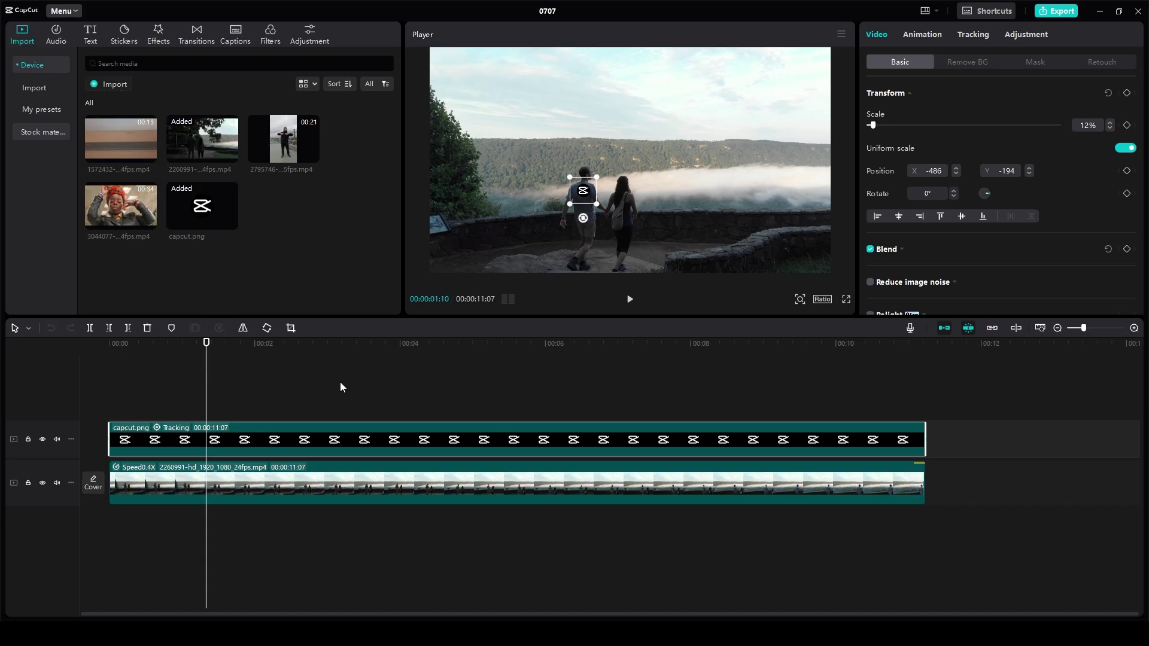
{"action": "key", "text": "space"}
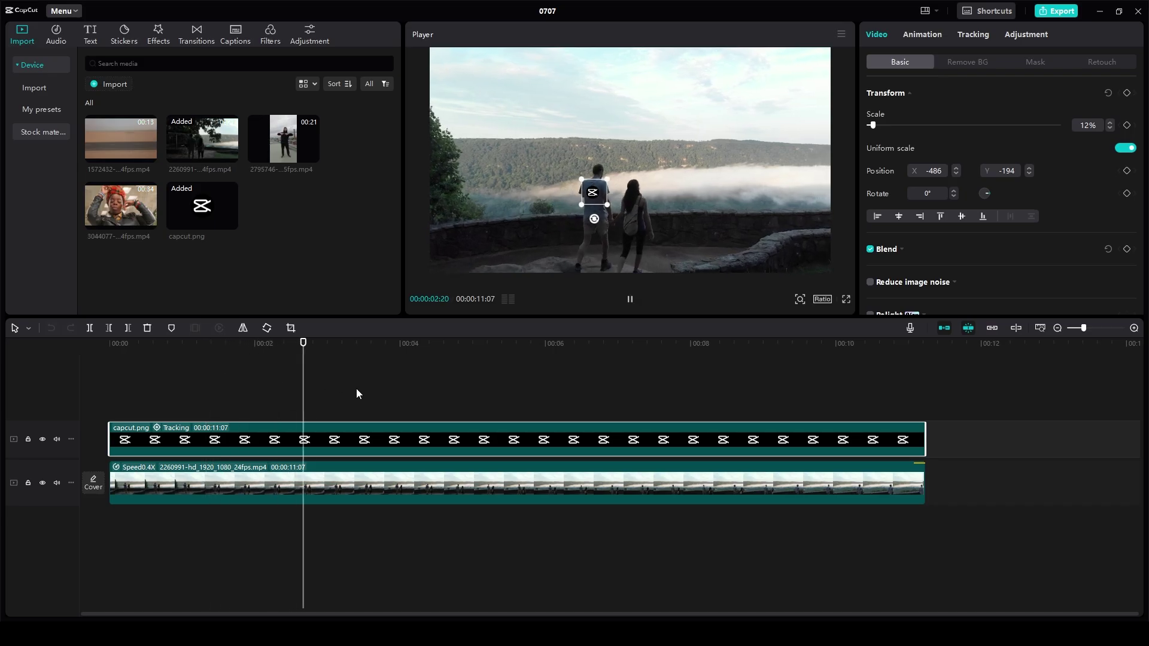
{"action": "key", "text": "space"}
{"action": "key", "text": "space"}
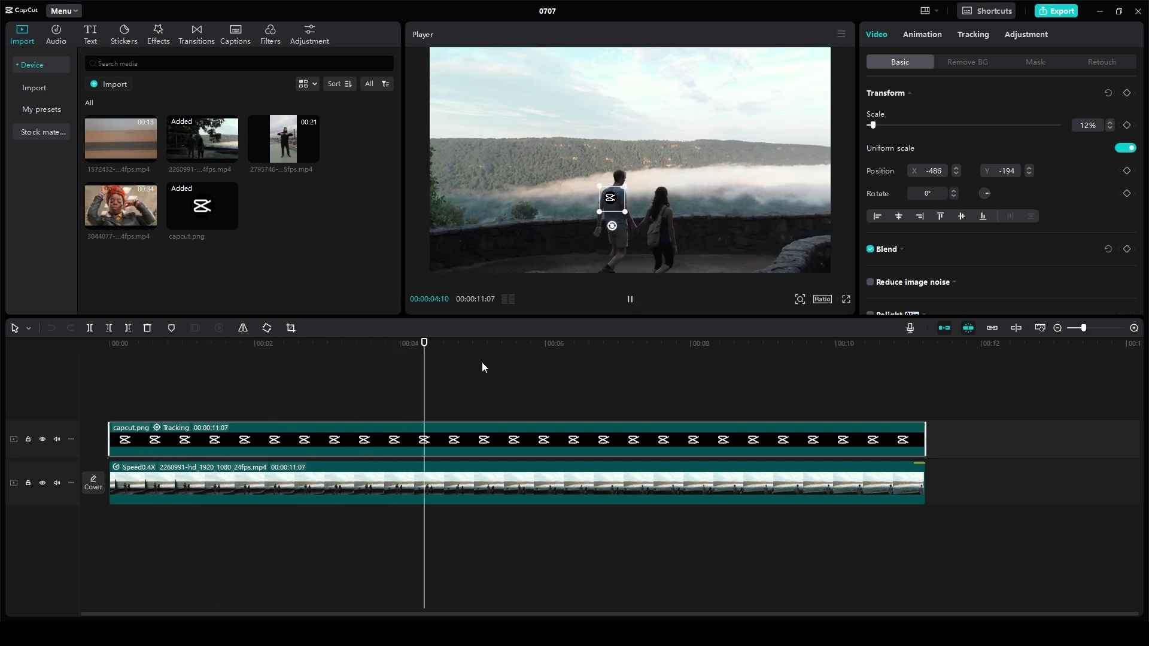
{"action": "key", "text": "space"}
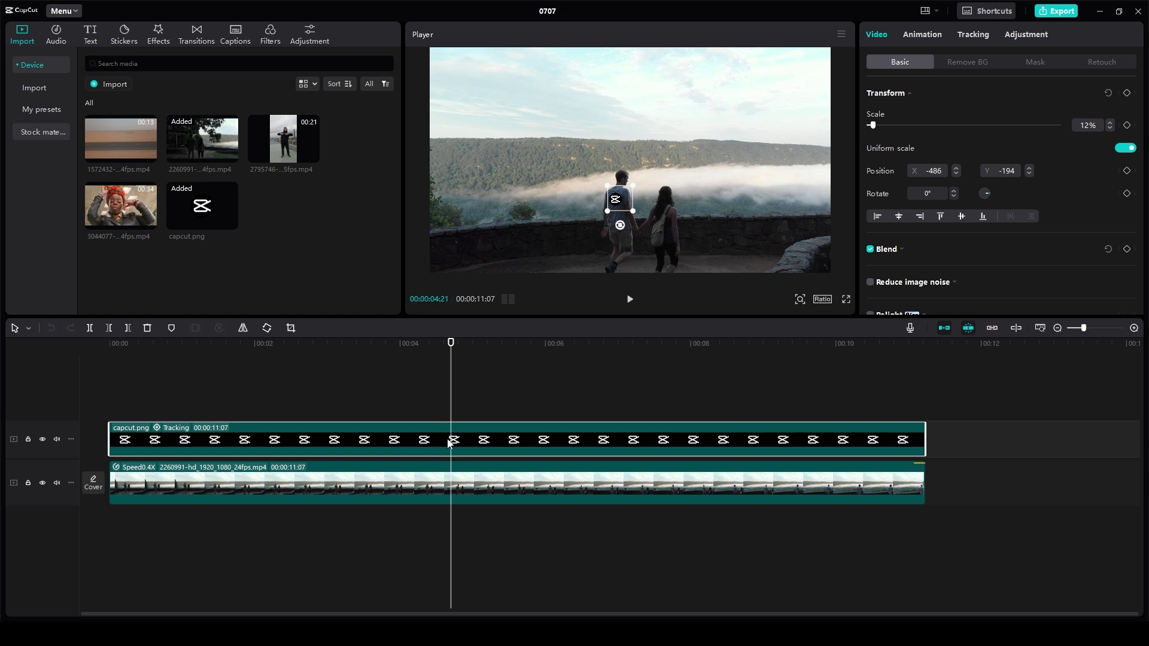
Delete the capcut.png overlay from the timeline and return the playhead to the start of the video.
{"action": "key", "text": "Delete"}
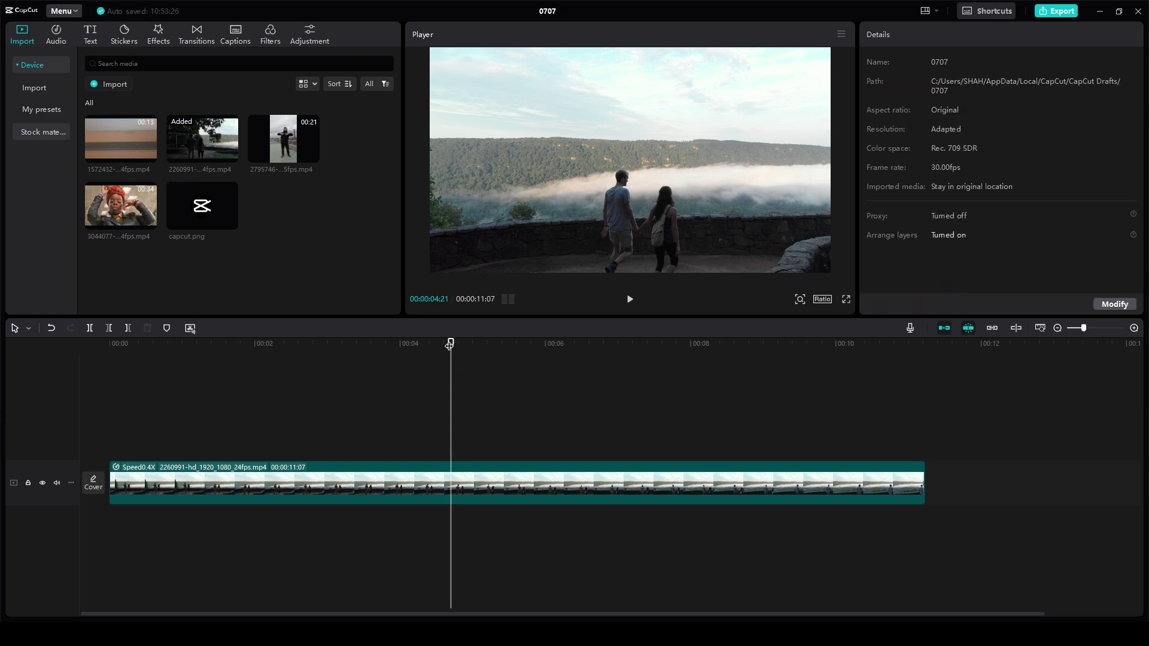
{"action": "left_click_drag", "start_coordinate": [451, 342], "coordinate": [185, 353]}
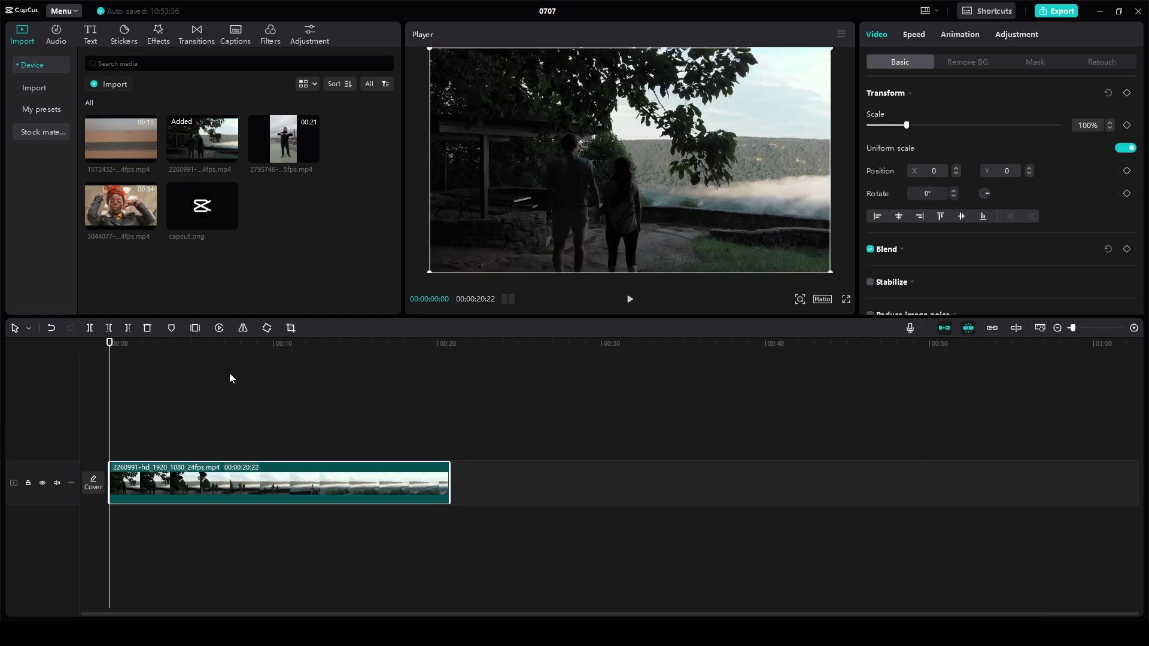
{"action": "key", "text": "space"}
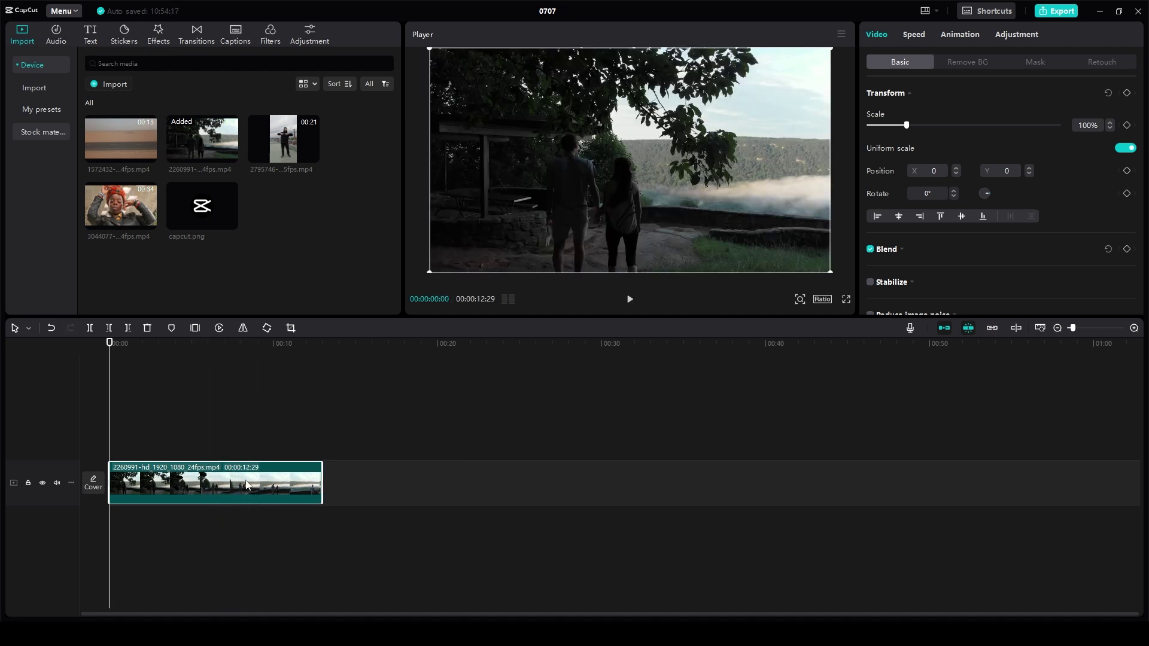
Look over the curve speed presets for the video clip and return to its standard speed settings.
{"action": "left_click", "coordinate": [917, 34]}
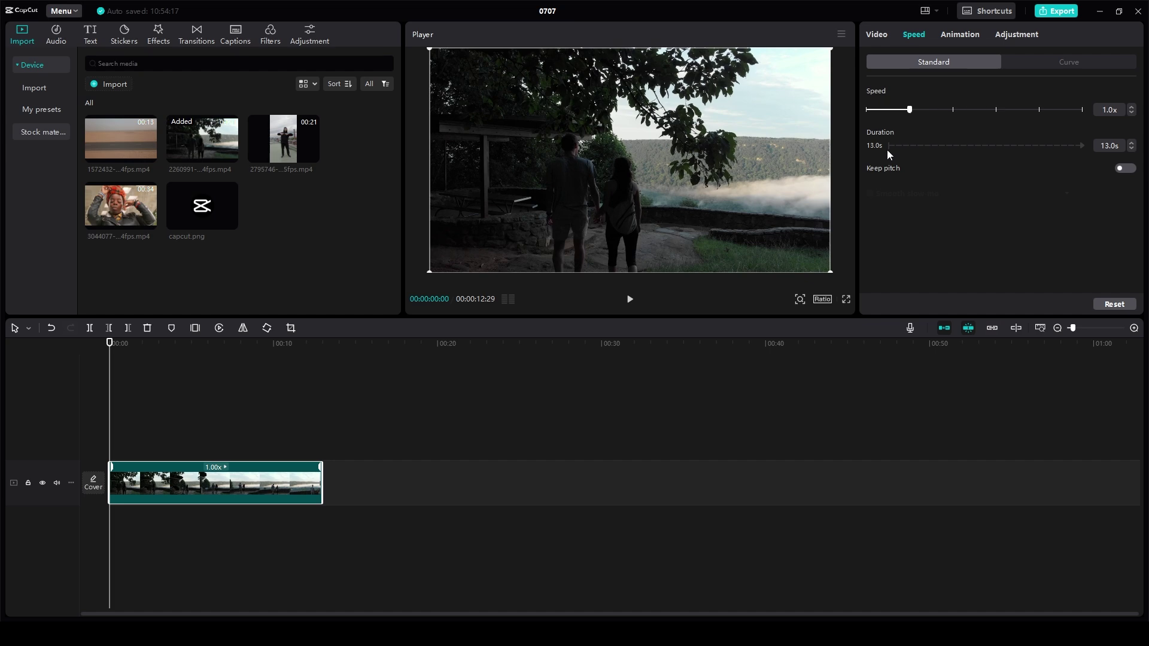
{"action": "left_click", "coordinate": [1073, 59]}
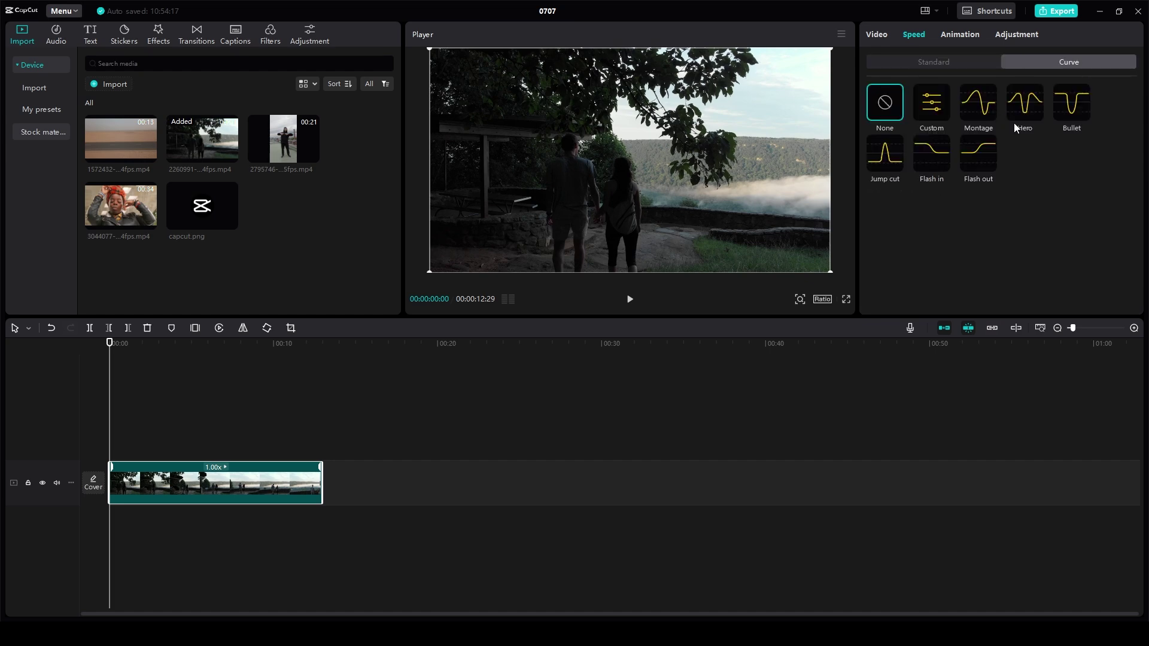
{"action": "left_click", "coordinate": [961, 65]}
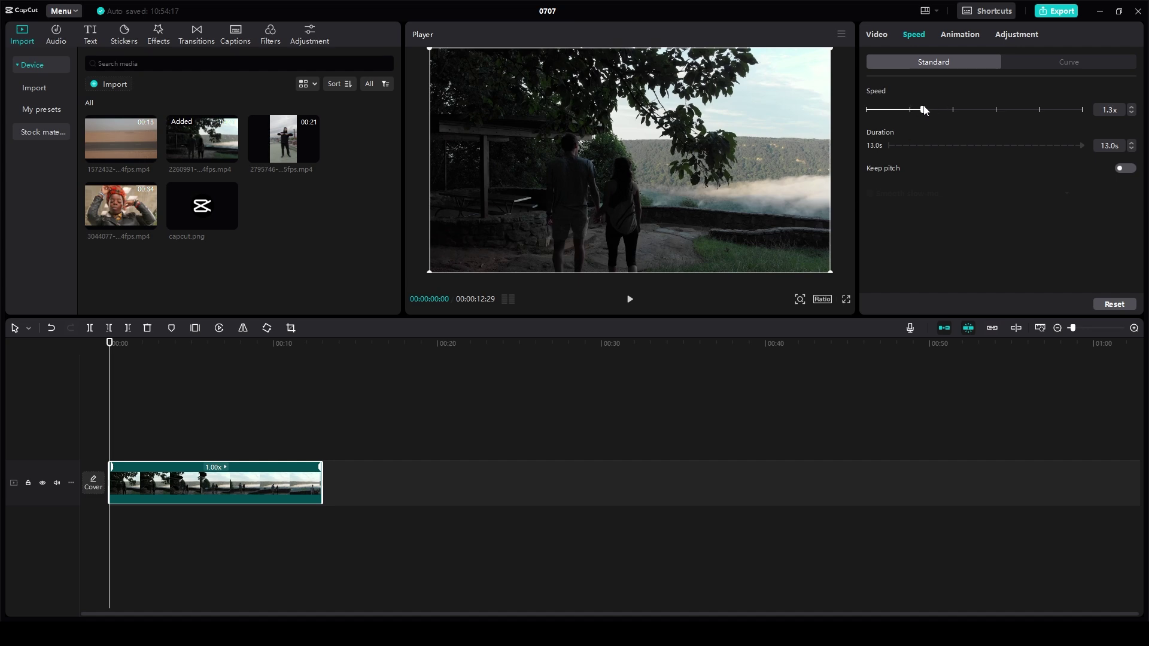
Speed up the clip to 3.6x and then to 4.3x in the standard speed settings.
{"action": "left_click_drag", "start_coordinate": [925, 109], "coordinate": [982, 110]}
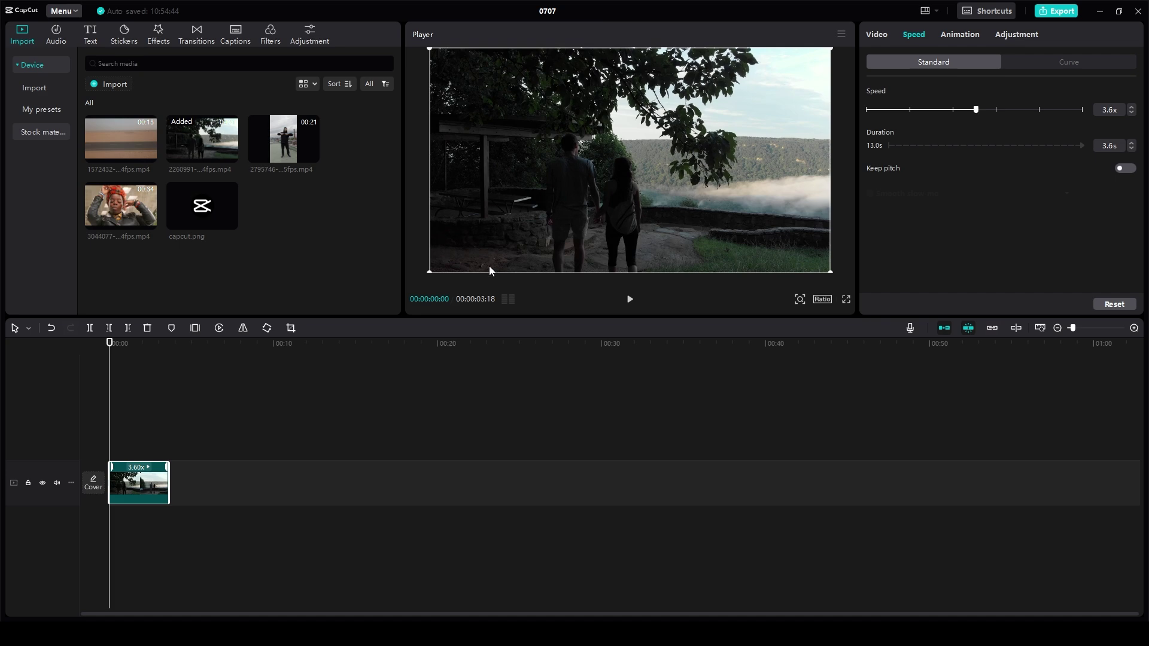
{"action": "left_click", "coordinate": [970, 111]}
{"action": "left_click_drag", "start_coordinate": [977, 112], "coordinate": [986, 110]}
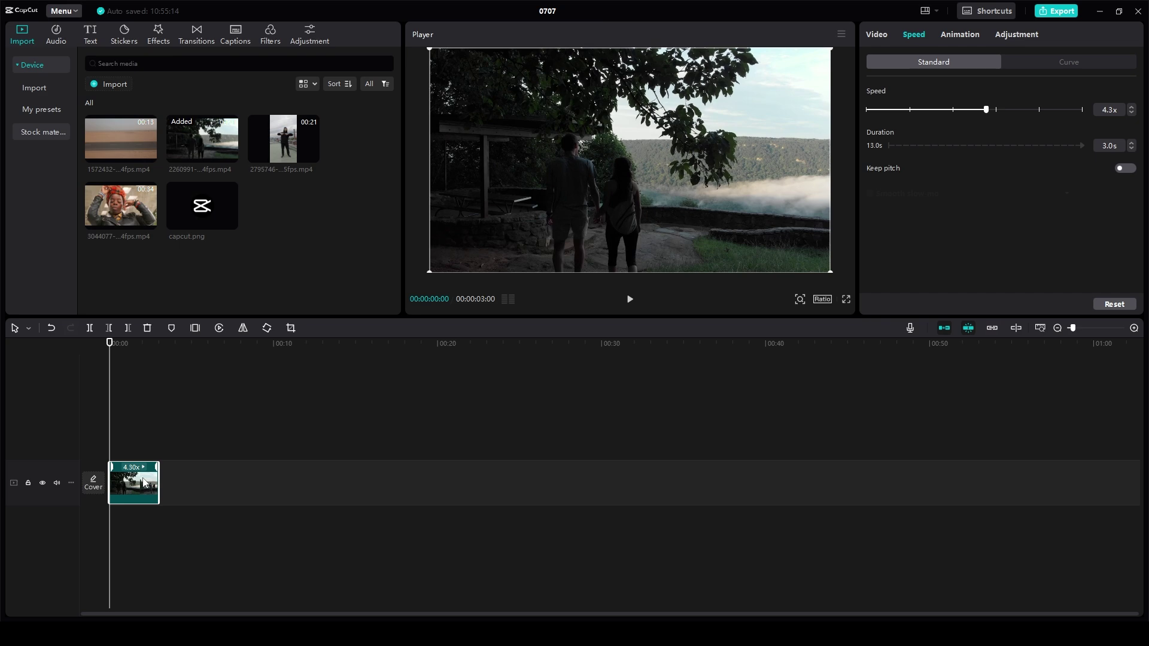
Undo the speed increases and the trim on the video clip.
{"action": "key", "text": "ctrl+z"}
{"action": "key", "text": "ctrl+z"}
{"action": "key", "text": "ctrl+z"}
{"action": "key", "text": "ctrl+z"}
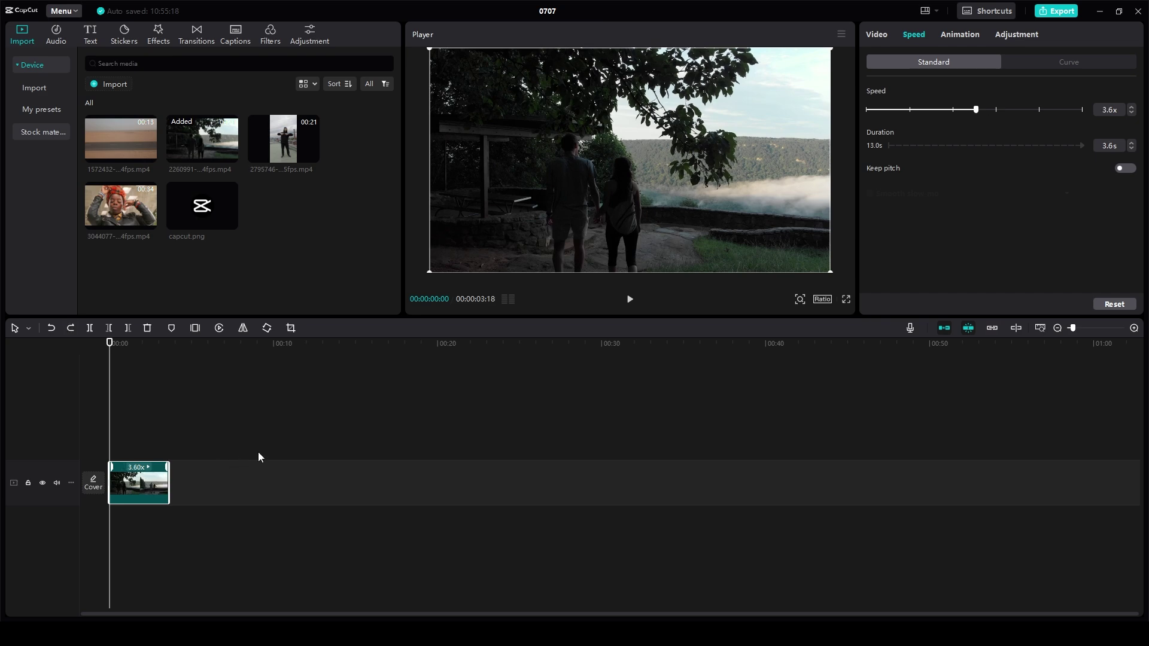
{"action": "key", "text": "ctrl+z"}
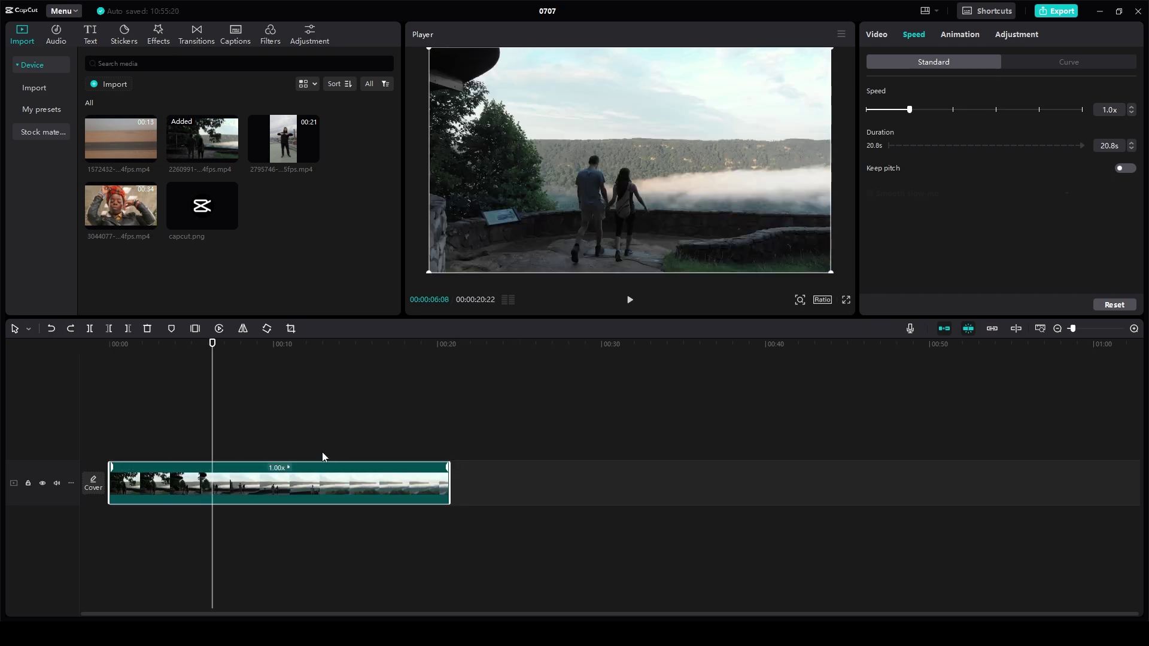
Apply the 1.5x speed preset to the clip and play it from the start.
{"action": "left_click", "coordinate": [289, 468]}
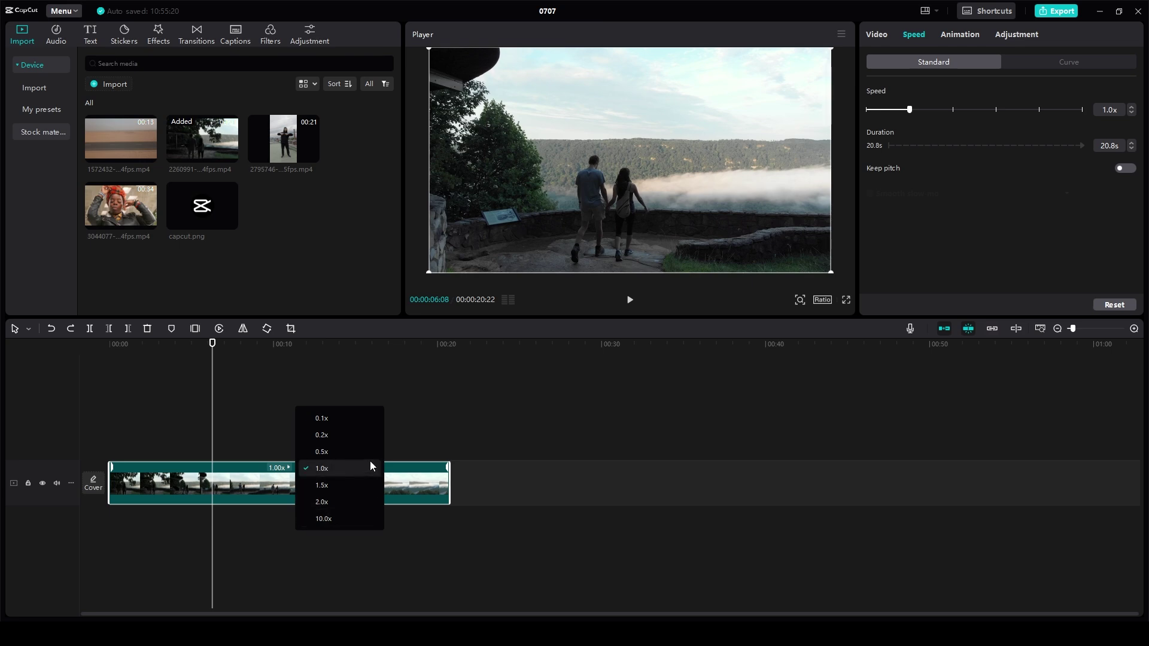
{"action": "left_click", "coordinate": [331, 487]}
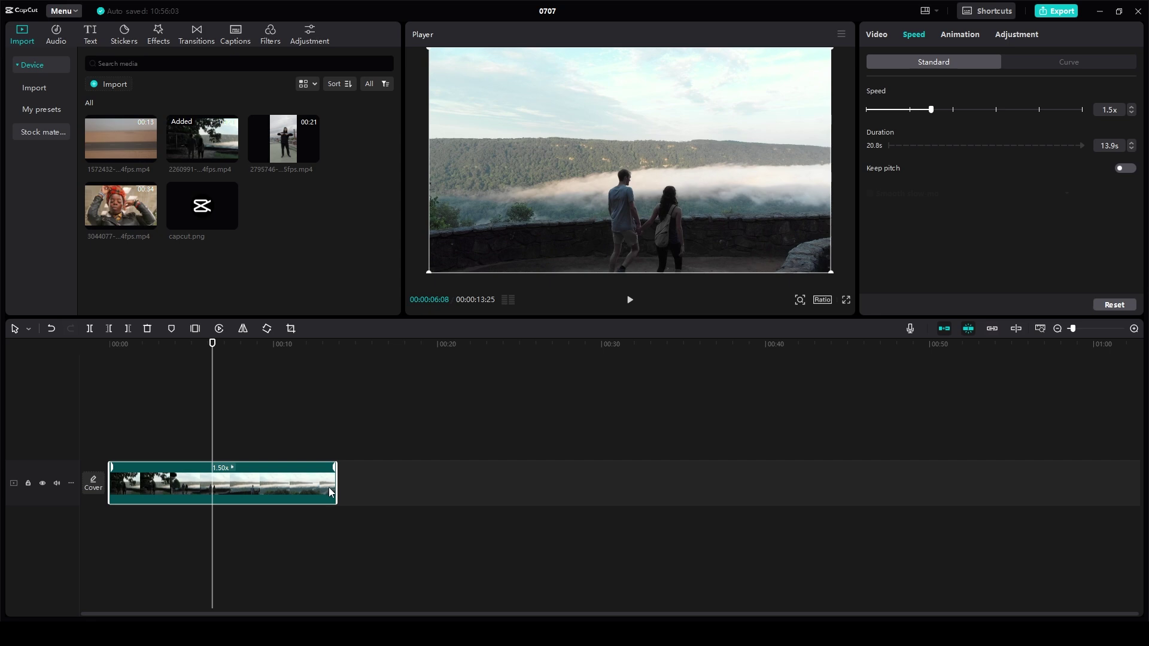
{"action": "left_click_drag", "start_coordinate": [214, 344], "coordinate": [78, 339]}
{"action": "key", "text": "space"}
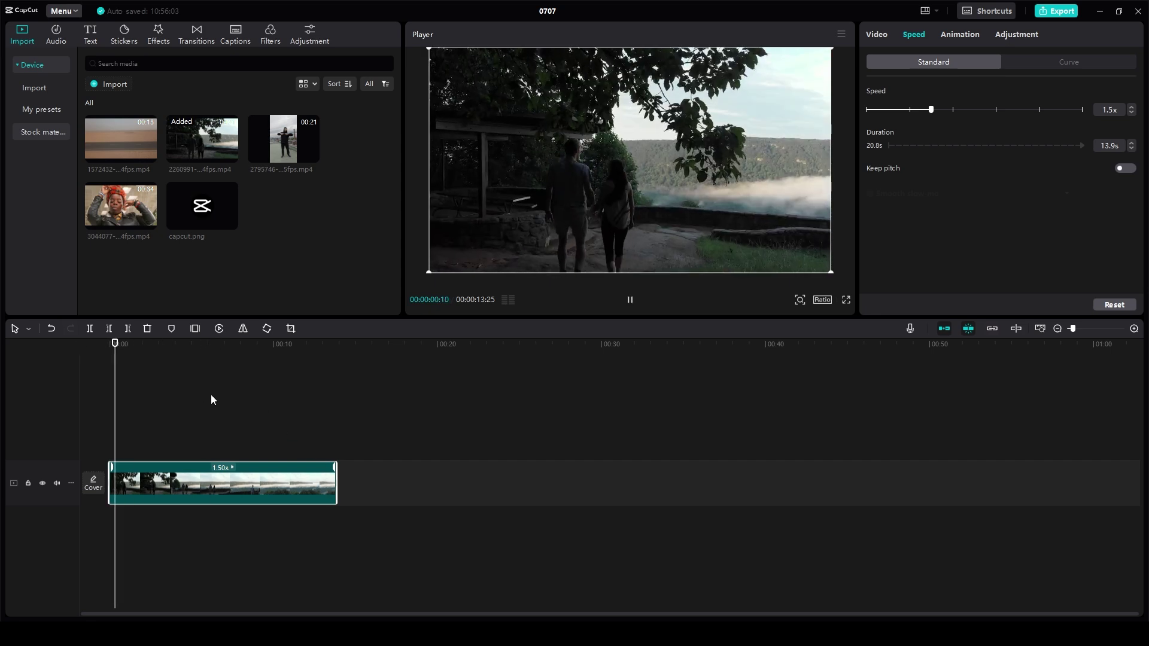
Apply the 10.0x speed preset to the clip and play the result from the start.
{"action": "left_click", "coordinate": [232, 467]}
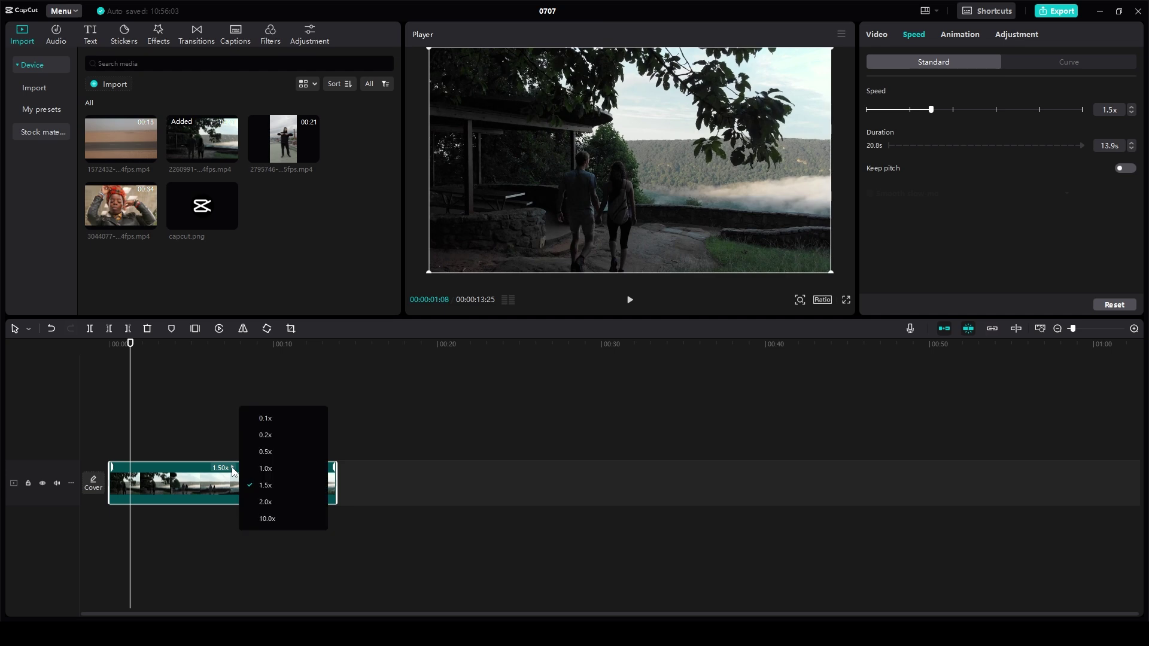
{"action": "left_click", "coordinate": [265, 519]}
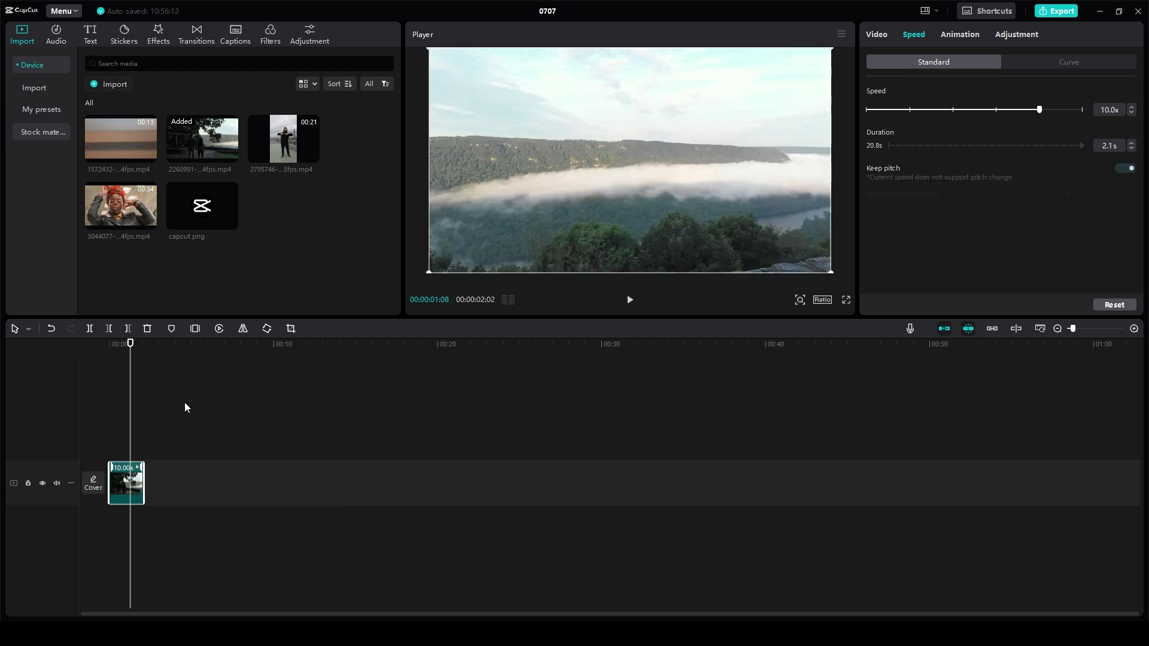
{"action": "left_click_drag", "start_coordinate": [131, 344], "coordinate": [110, 345]}
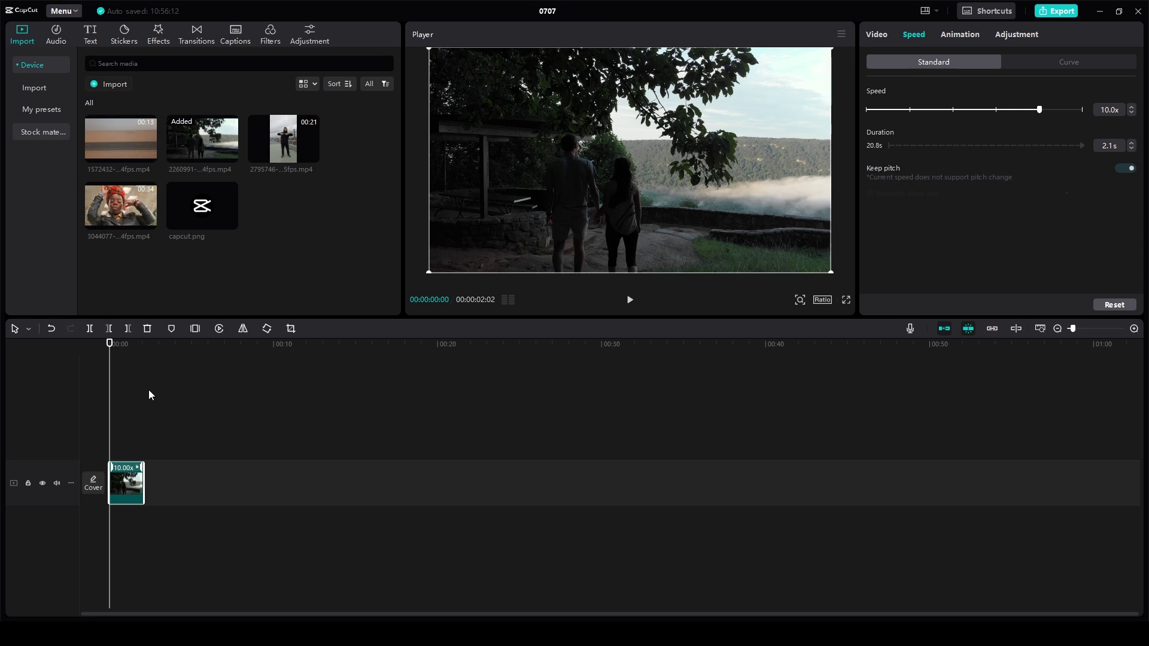
{"action": "key", "text": "space"}
{"action": "key", "text": "space"}
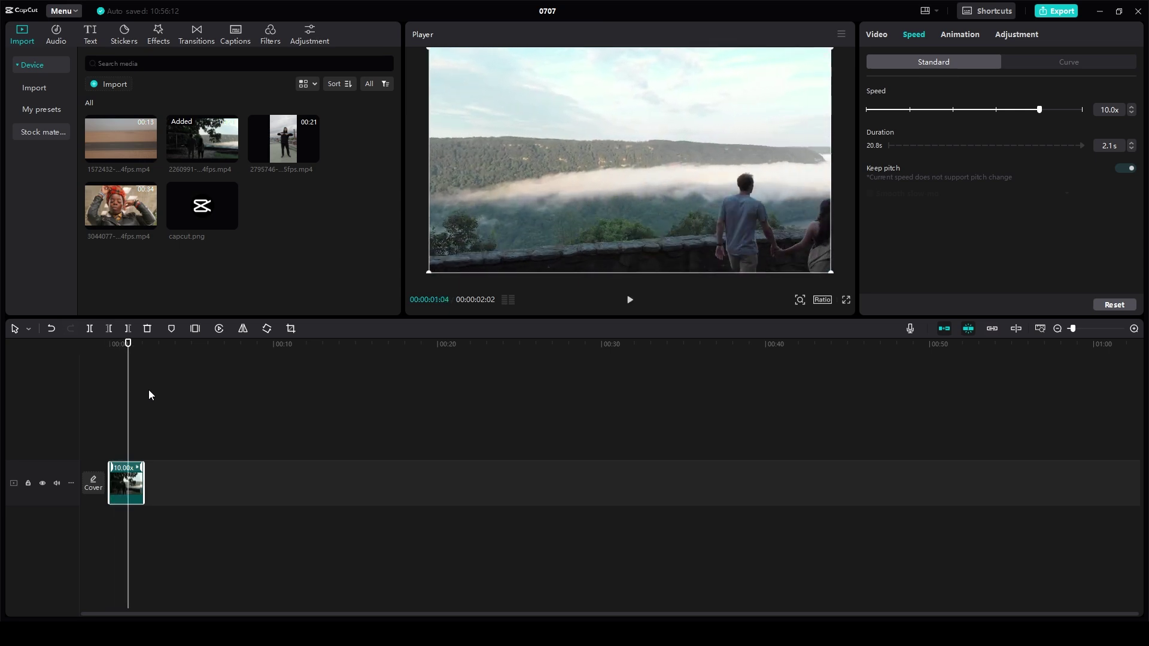
{"action": "key", "text": "space"}
{"action": "key", "text": "space"}
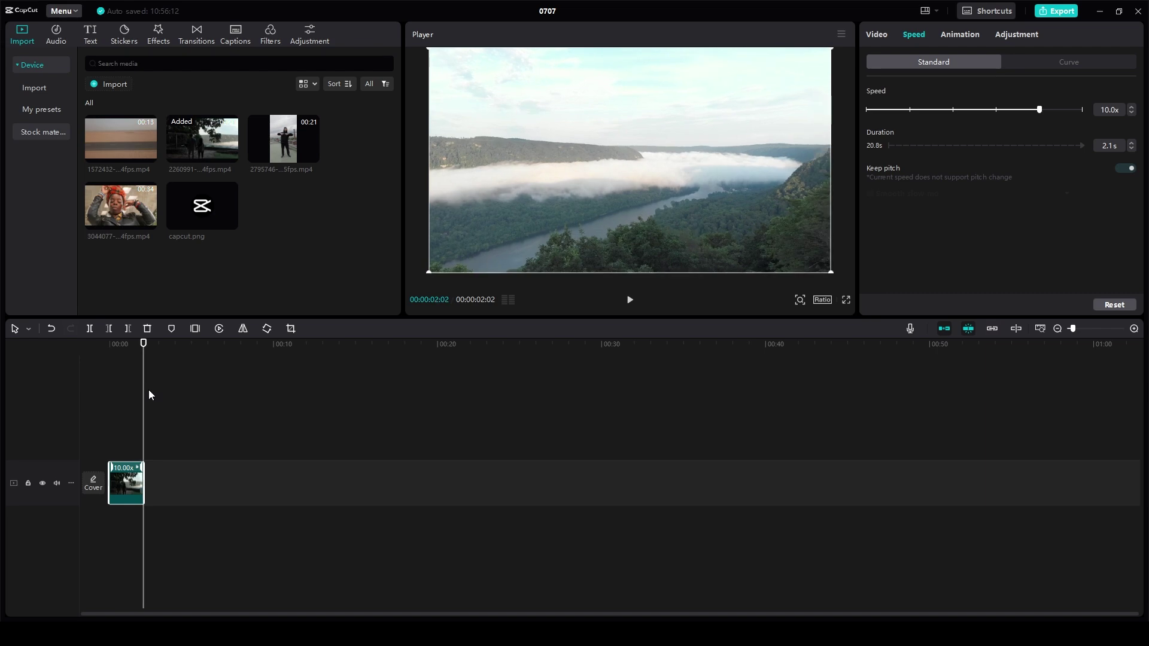
{"action": "key", "text": "space"}
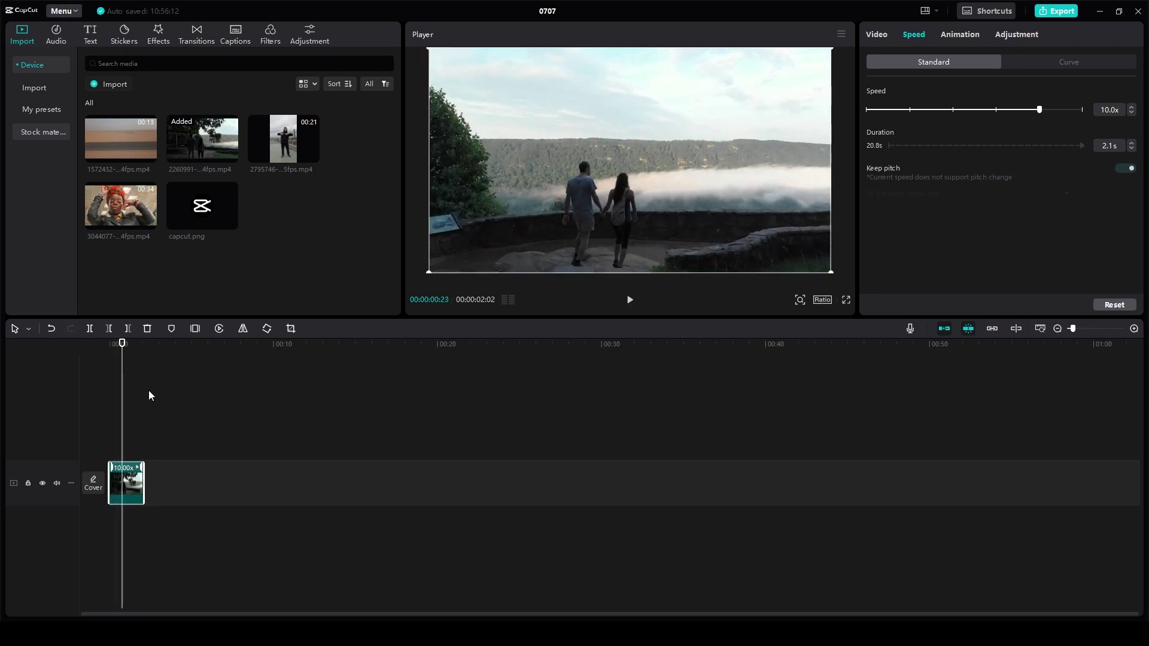
Undo the last speed preset and set the clip's standard speed to 4.4x.
{"action": "key", "text": "ctrl+z"}
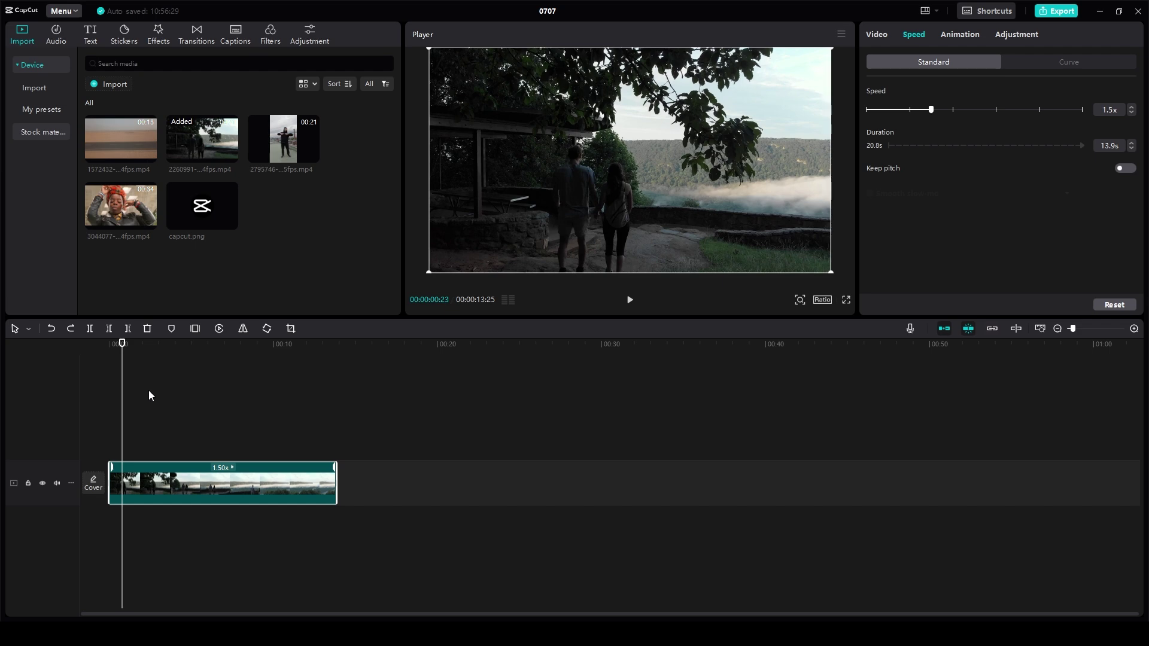
{"action": "left_click_drag", "start_coordinate": [912, 111], "coordinate": [985, 112]}
{"action": "left_click", "coordinate": [1133, 107]}
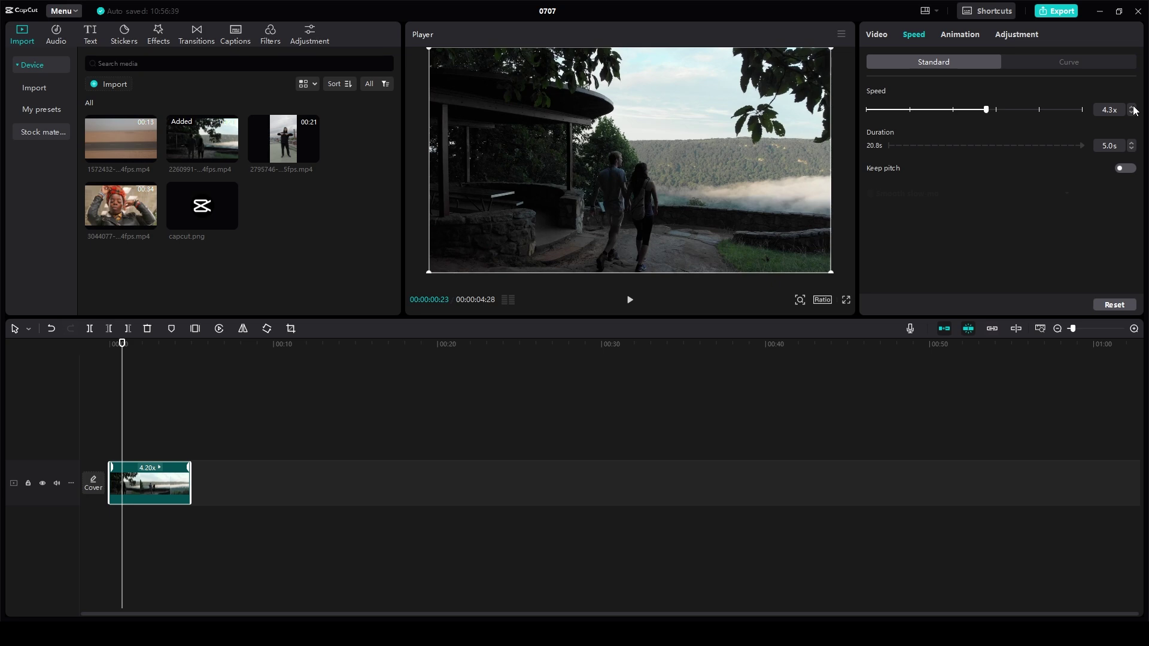
{"action": "left_click", "coordinate": [1133, 108]}
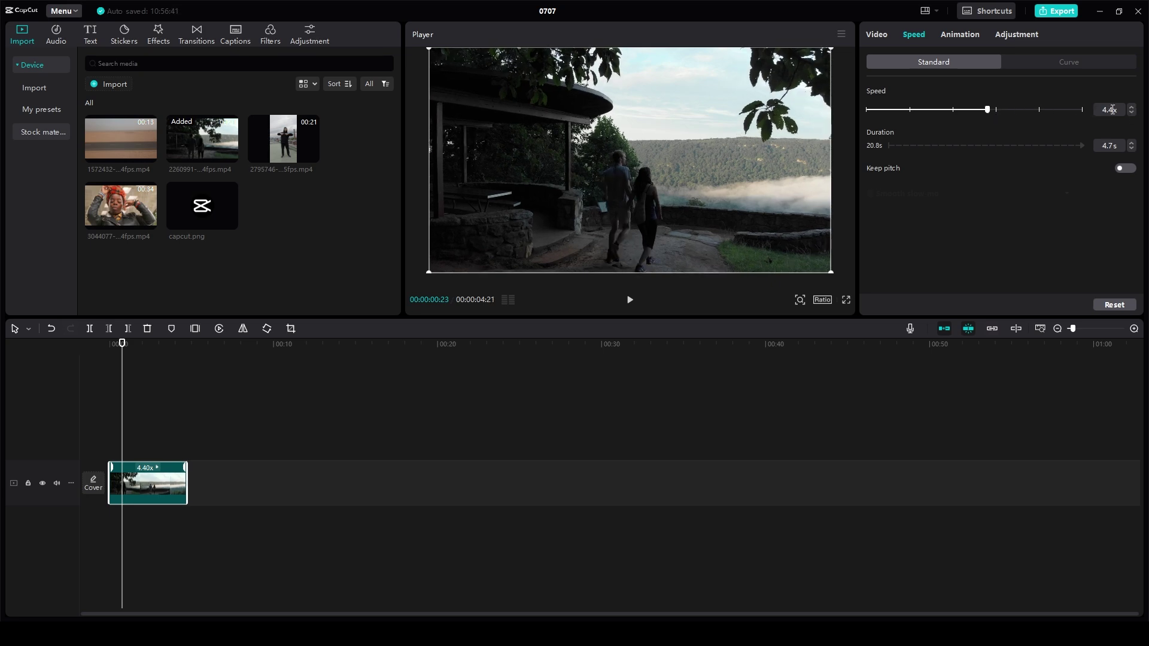
{"action": "left_click_drag", "start_coordinate": [1112, 109], "coordinate": [1104, 109]}
Deselect the clip and play the sped-up footage from the start of the timeline.
{"action": "left_click", "coordinate": [222, 400]}
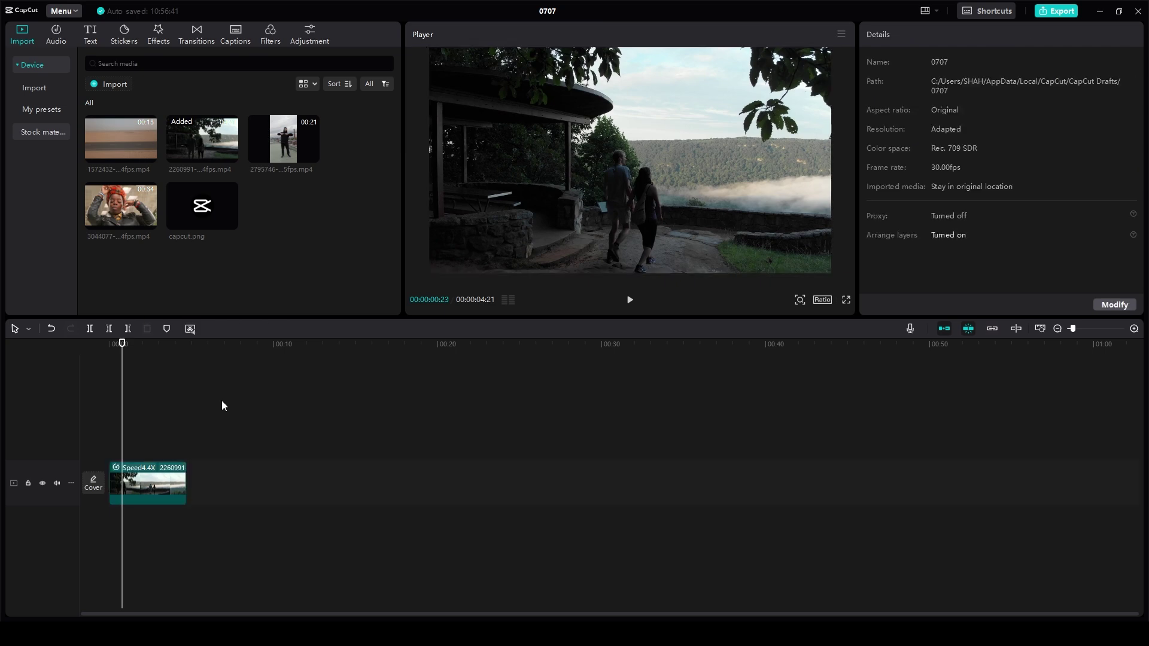
{"action": "left_click_drag", "start_coordinate": [186, 342], "coordinate": [174, 343]}
{"action": "left_click", "coordinate": [108, 344]}
{"action": "key", "text": "space"}
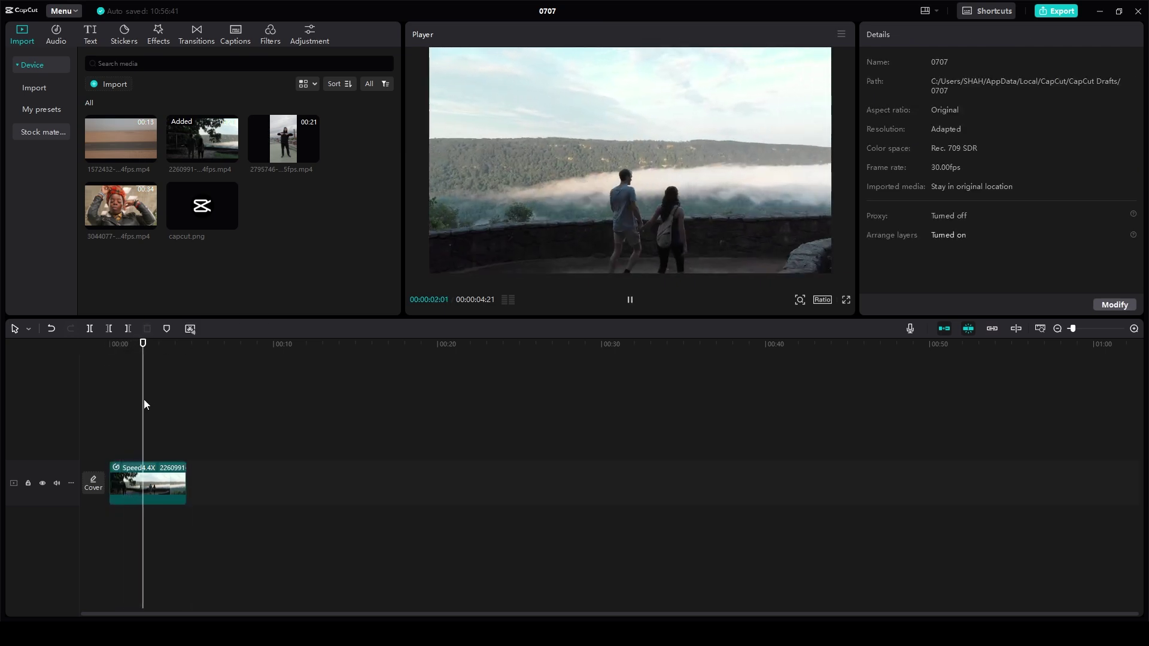
{"action": "key", "text": "space"}
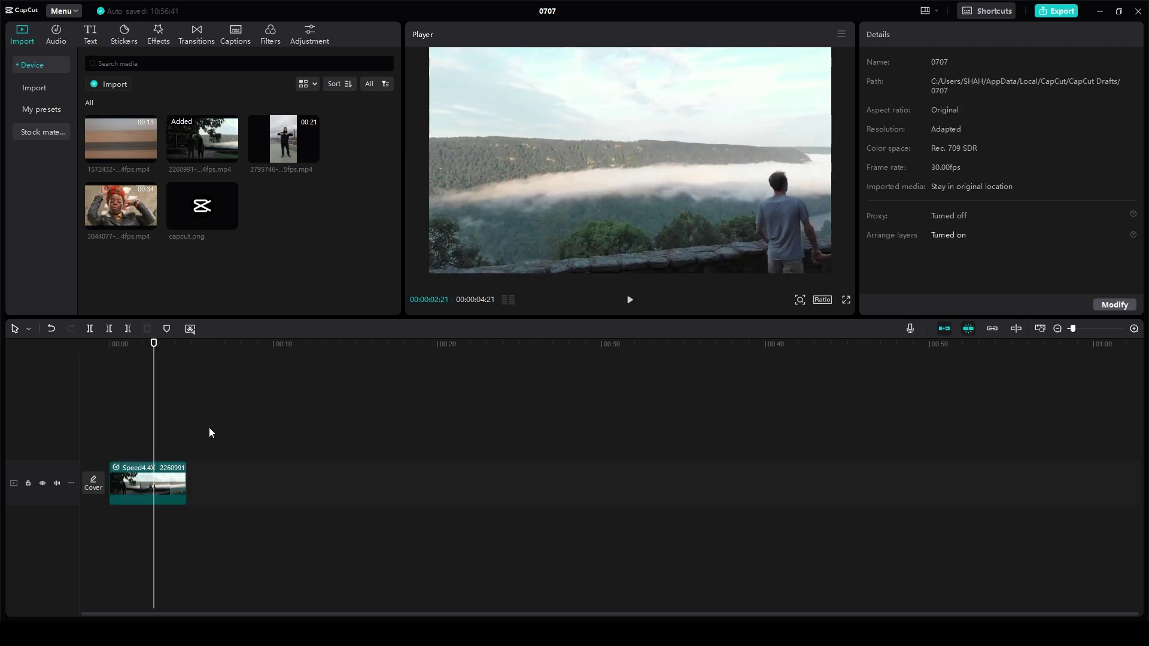
Select the video clip and undo its speed changes back to normal speed.
{"action": "left_click", "coordinate": [167, 484]}
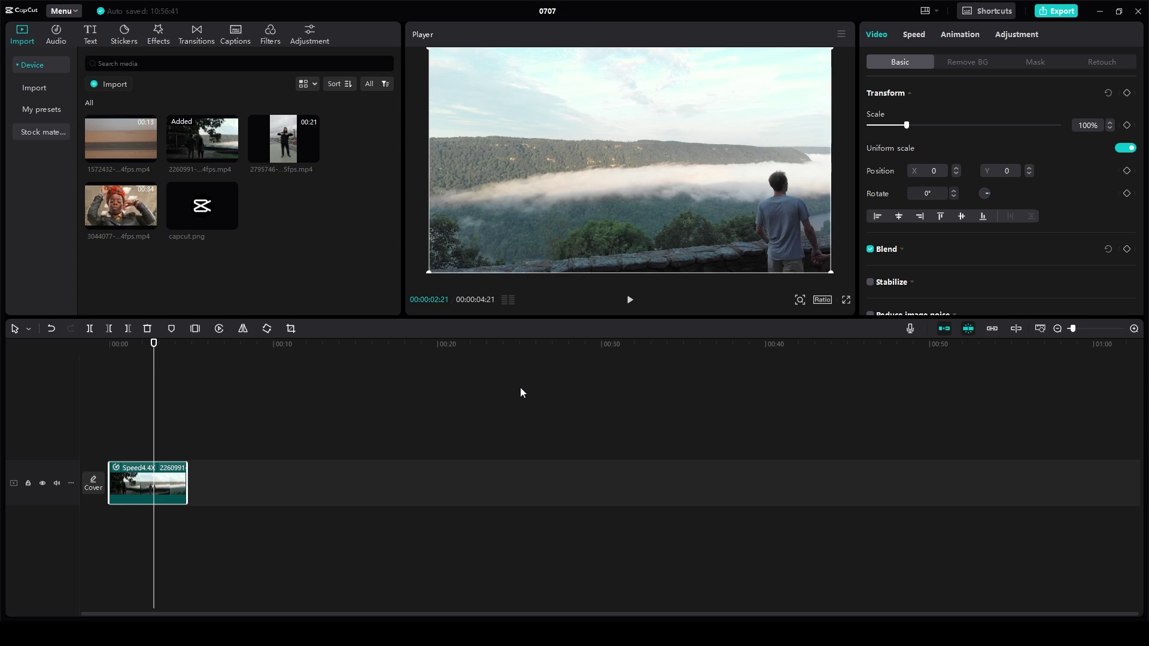
{"action": "key", "text": "ctrl+z"}
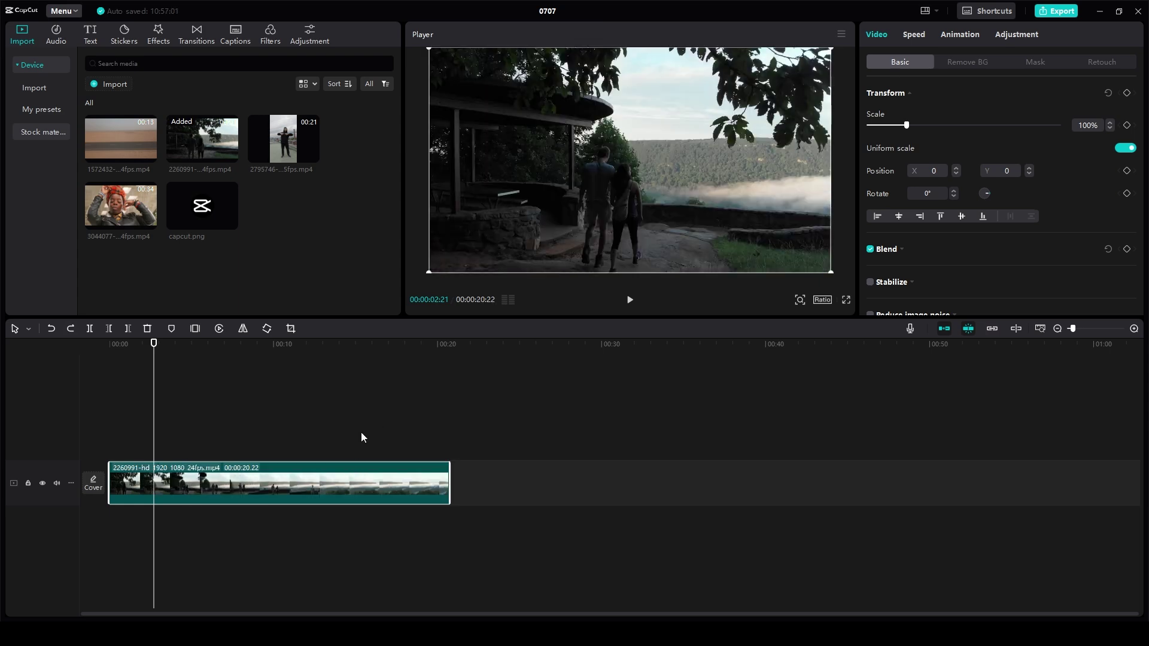
Slow the clip to 0.5x in the standard speed settings, then apply the 0.2x speed preset.
{"action": "left_click", "coordinate": [912, 37]}
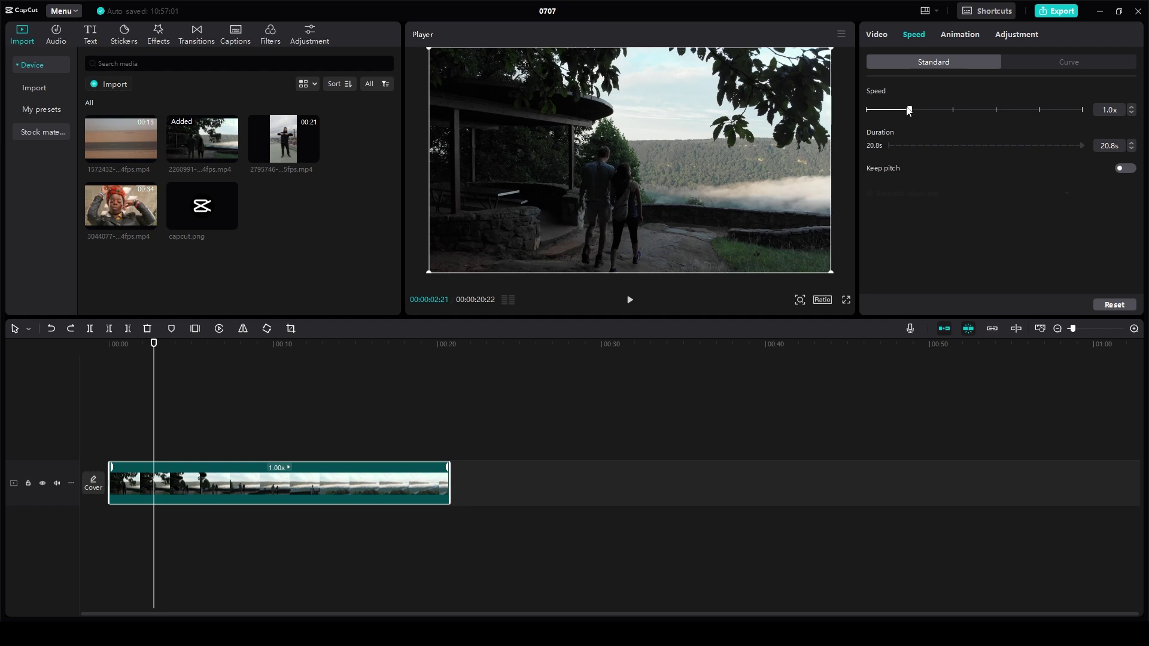
{"action": "left_click_drag", "start_coordinate": [910, 110], "coordinate": [887, 110]}
{"action": "left_click_drag", "start_coordinate": [887, 110], "coordinate": [887, 110]}
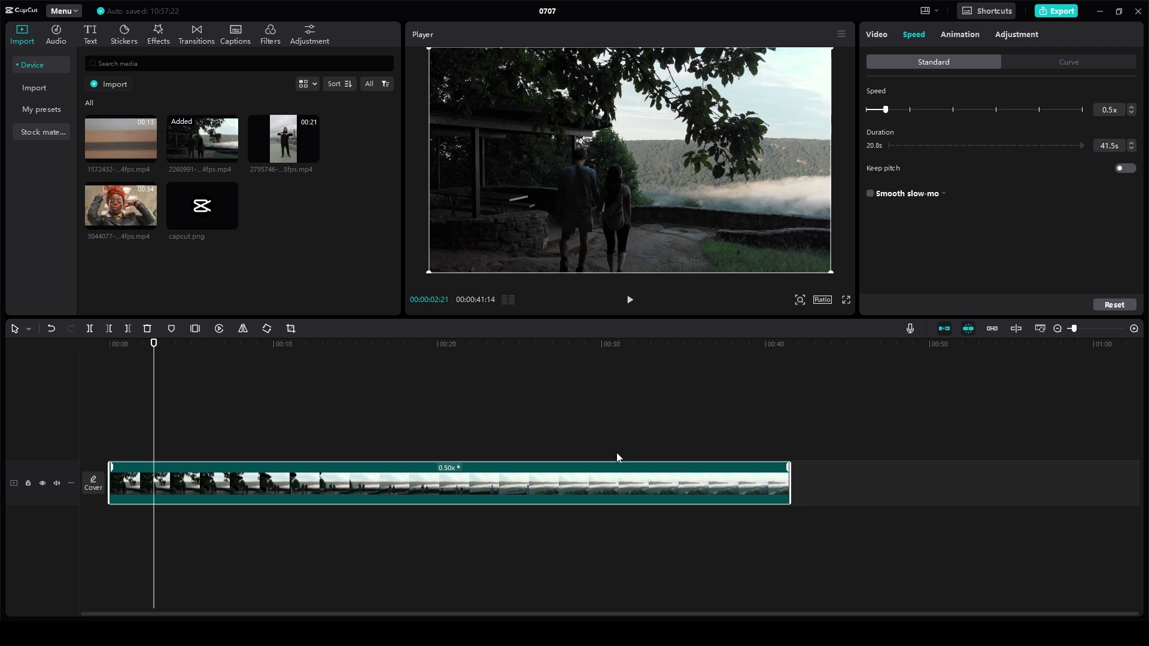
{"action": "left_click", "coordinate": [459, 468]}
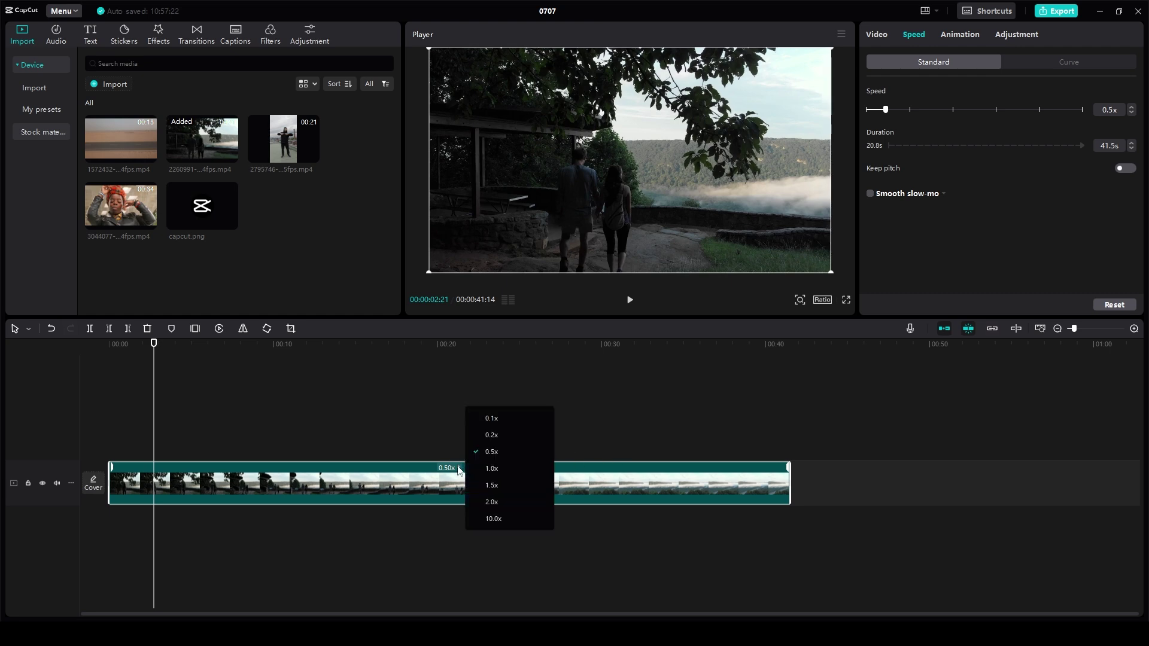
{"action": "left_click", "coordinate": [503, 437]}
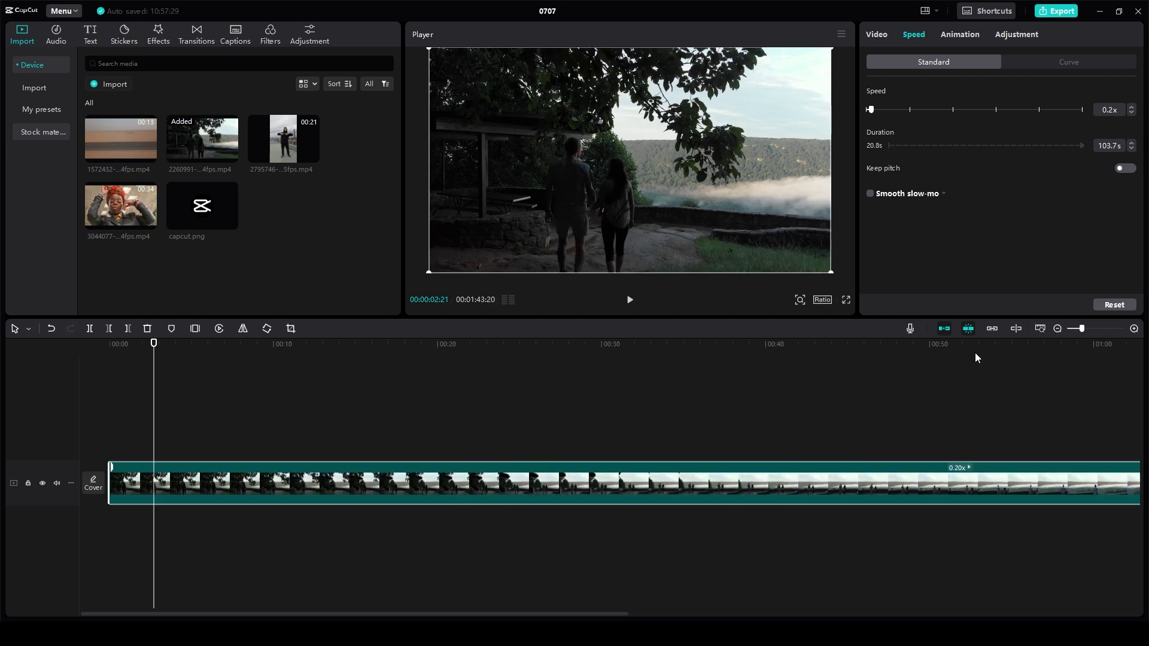
Preview the clip at 0.2x speed, then apply the 0.5x speed preset to it.
{"action": "scroll", "coordinate": [397, 435], "scroll_direction": "down", "scroll_amount": 2, "text": "ctrl"}
{"action": "key", "text": "space"}
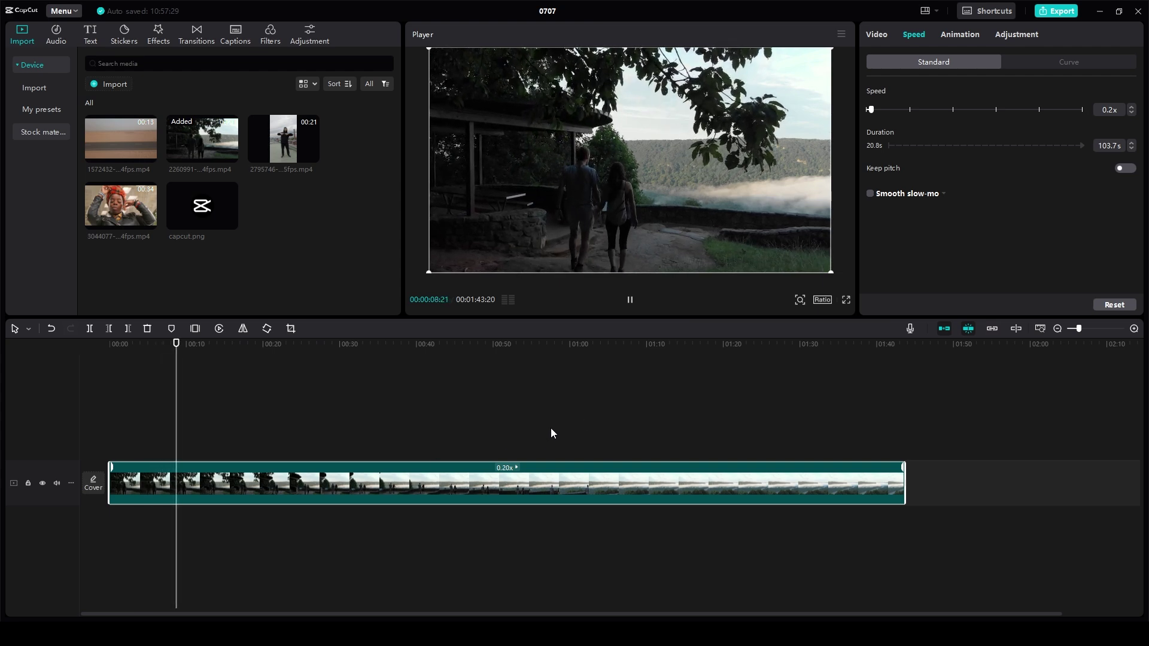
{"action": "left_click", "coordinate": [518, 468]}
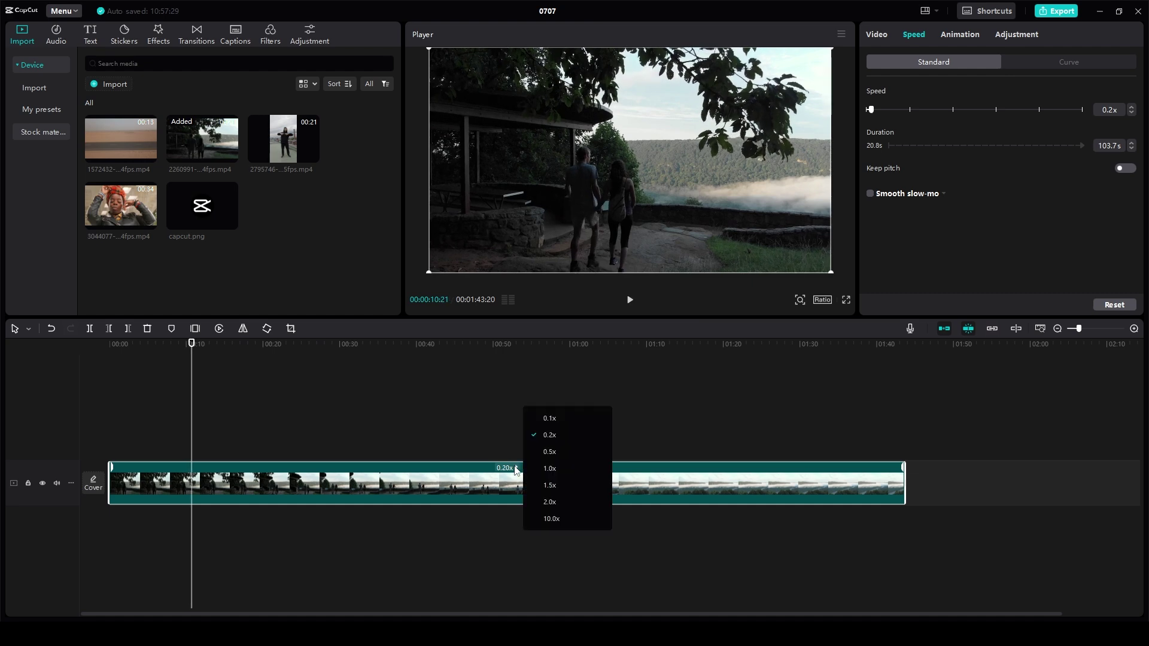
{"action": "left_click", "coordinate": [552, 452]}
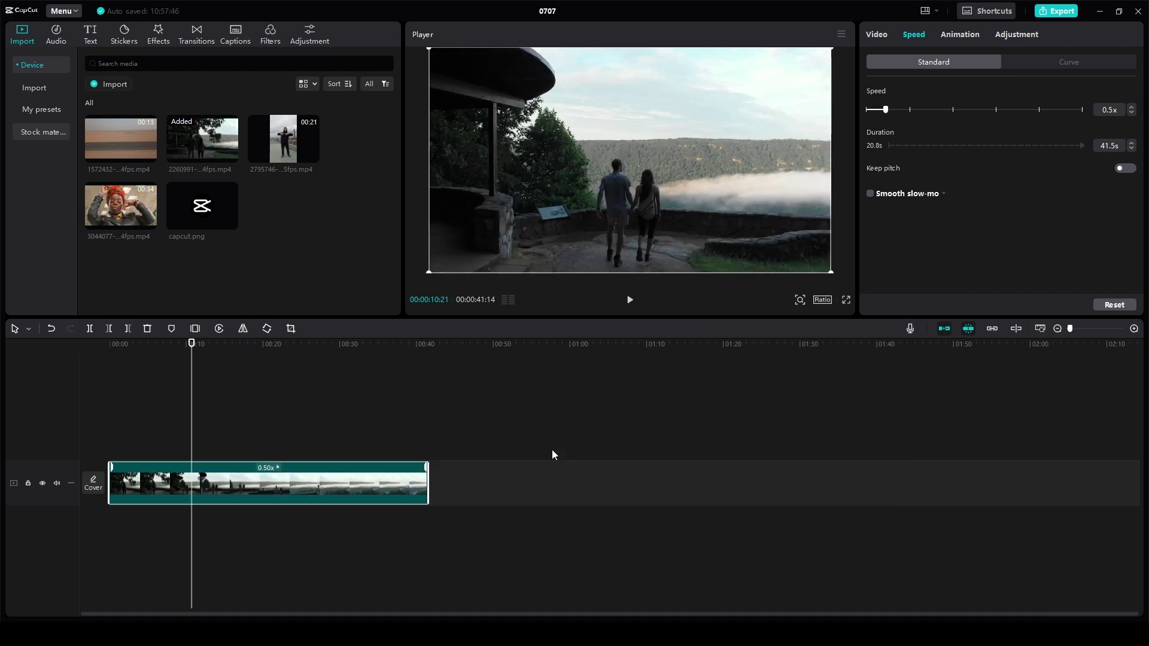
Play the clip from the start, then set its standard speed to 0.4x and deselect it.
{"action": "left_click_drag", "start_coordinate": [196, 343], "coordinate": [52, 340]}
{"action": "key", "text": "space"}
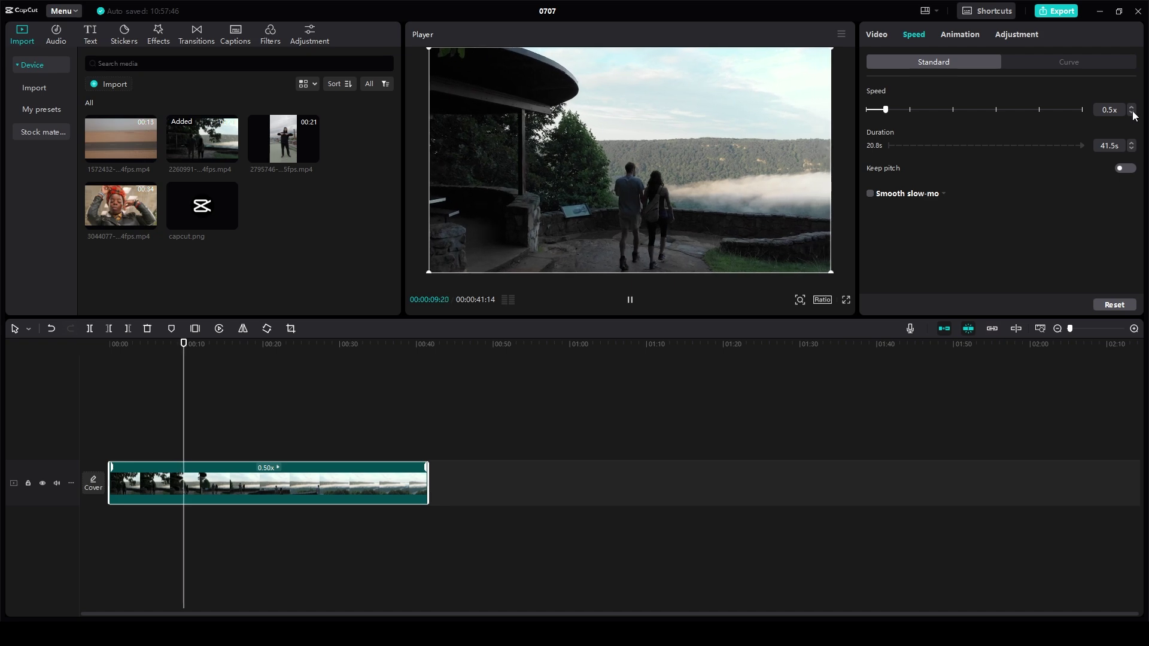
{"action": "left_click", "coordinate": [1132, 113]}
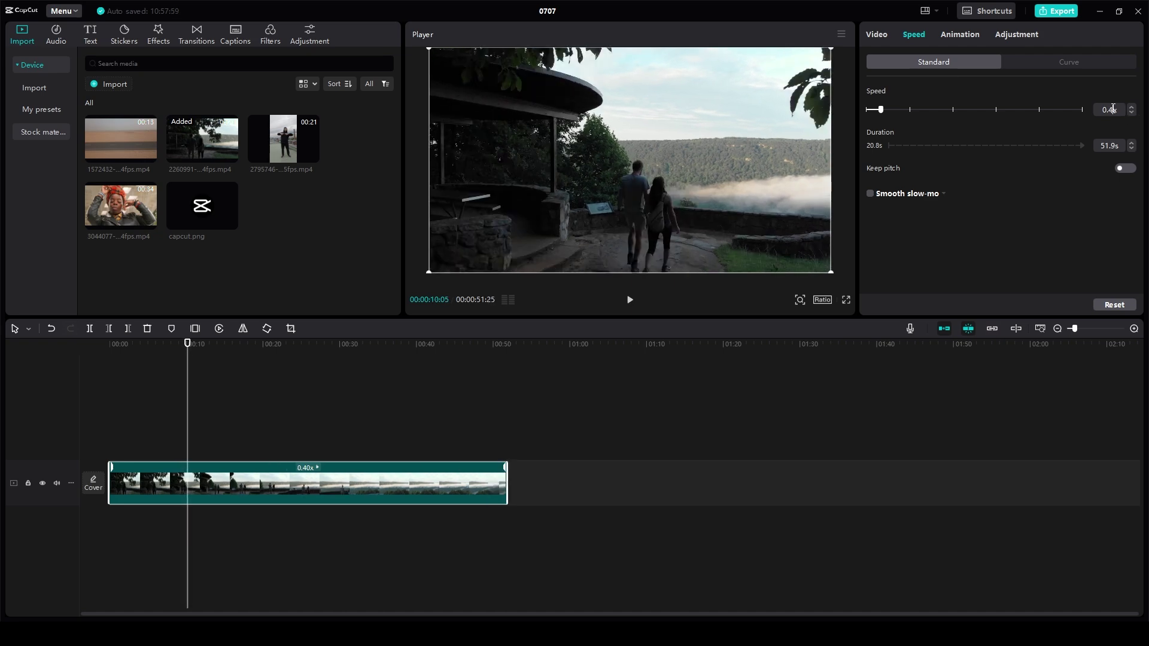
{"action": "left_click_drag", "start_coordinate": [1112, 109], "coordinate": [1097, 107]}
{"action": "left_click", "coordinate": [530, 418]}
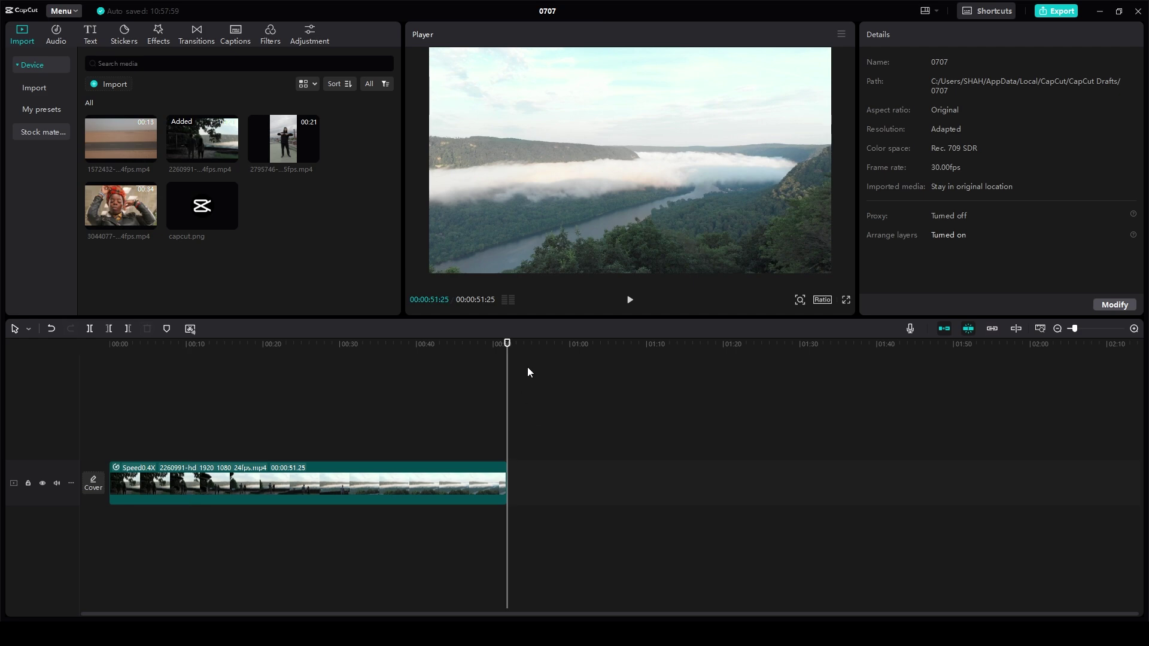
Play the slowed footage from the start in full screen, then exit full screen and stop playback.
{"action": "left_click_drag", "start_coordinate": [504, 346], "coordinate": [102, 367]}
{"action": "key", "text": "space"}
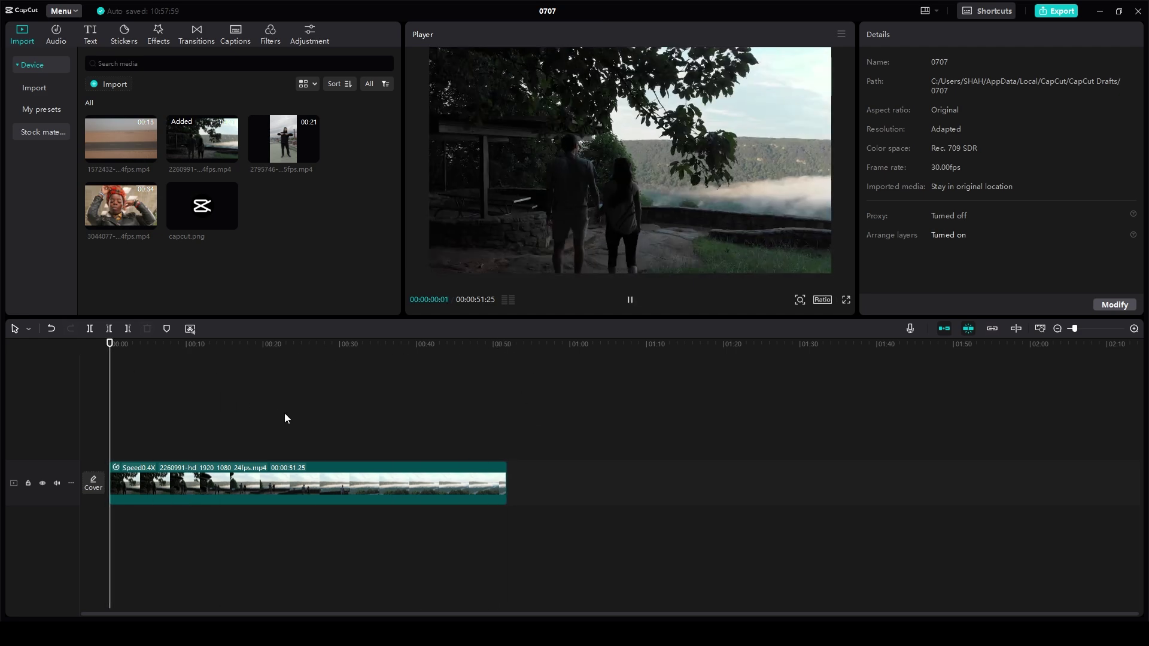
{"action": "key", "text": "ctrl+shift+f"}
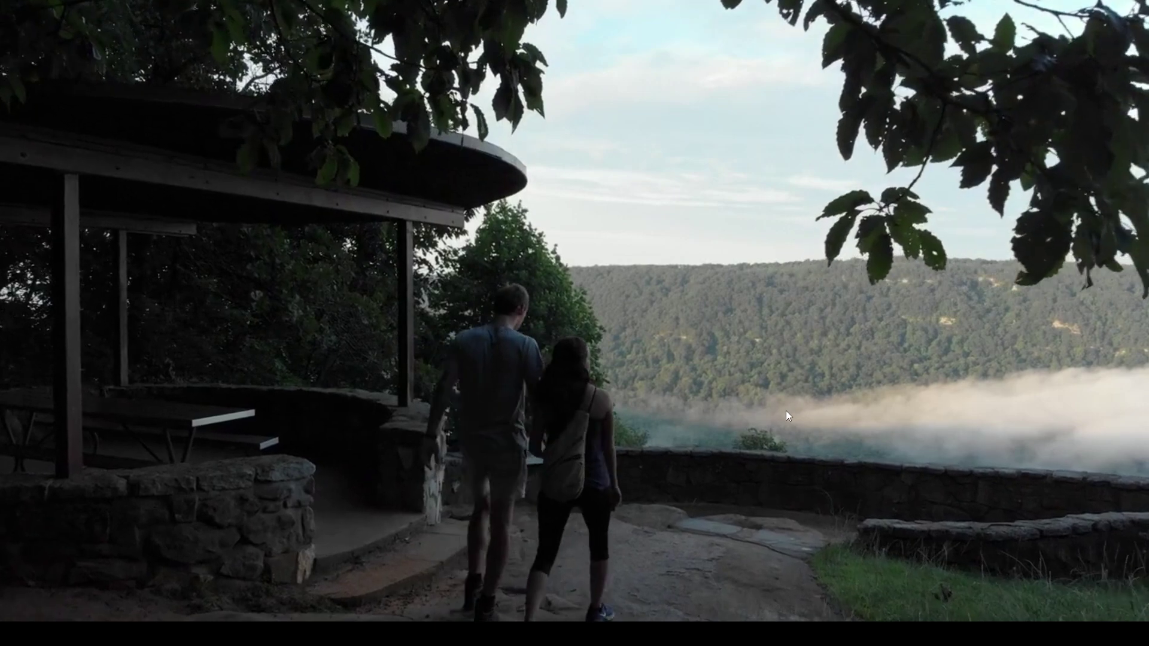
{"action": "mouse_move", "coordinate": [786, 411]}
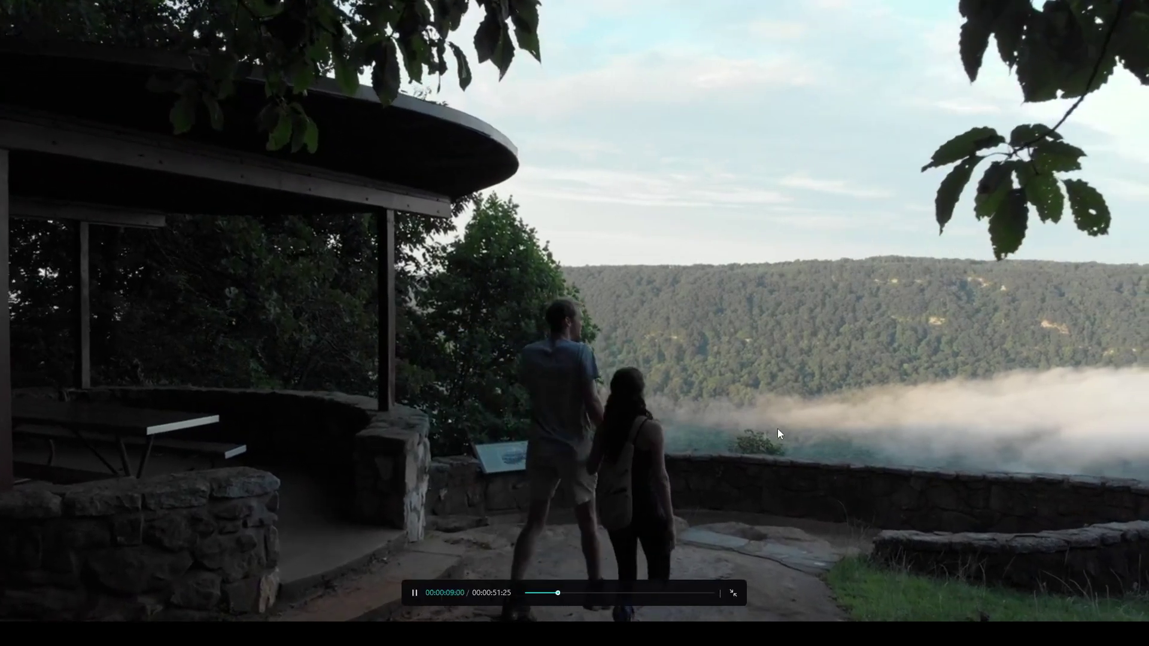
{"action": "left_click", "coordinate": [728, 592]}
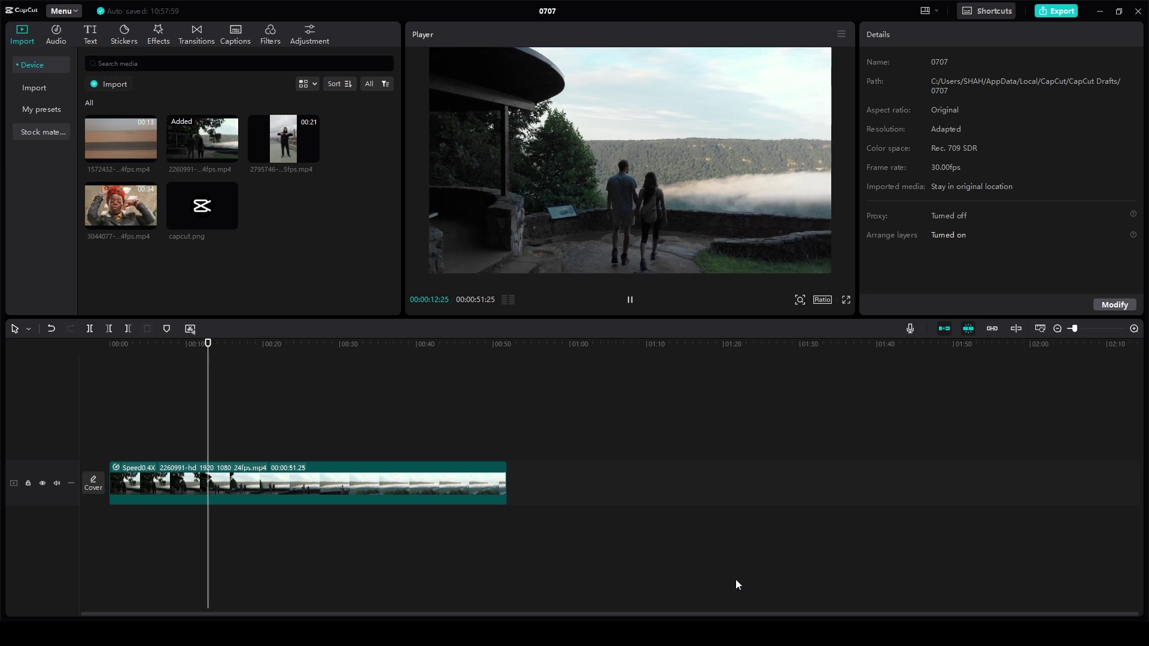
{"action": "key", "text": "space"}
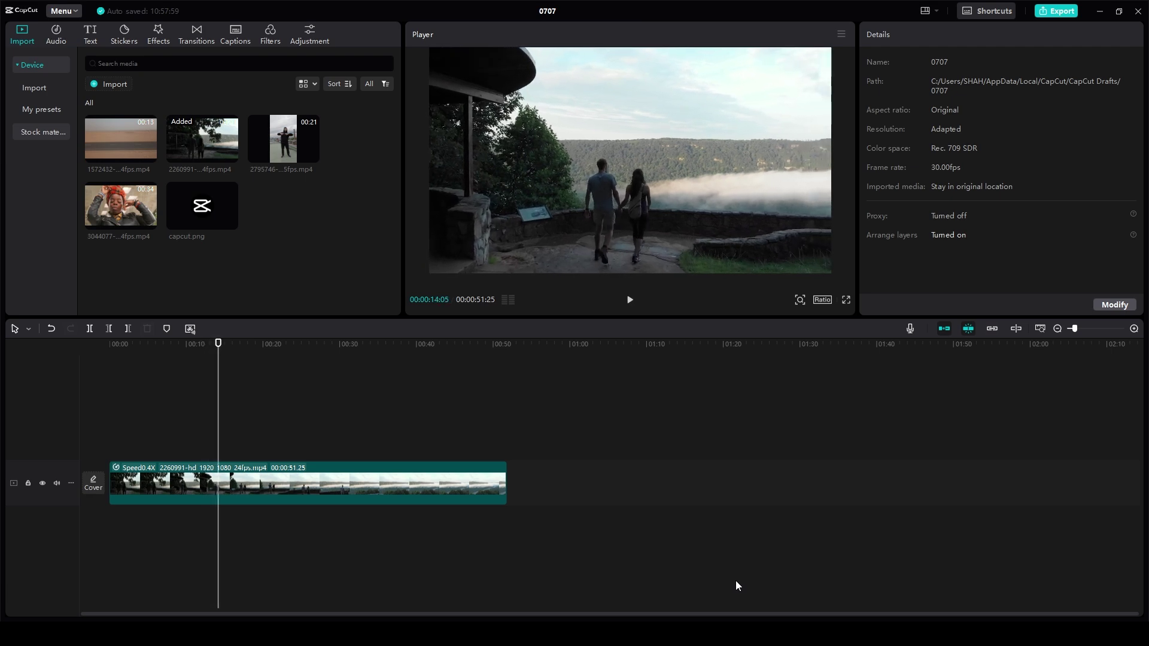
Select the video clip and apply the Custom speed curve to it.
{"action": "left_click", "coordinate": [506, 476]}
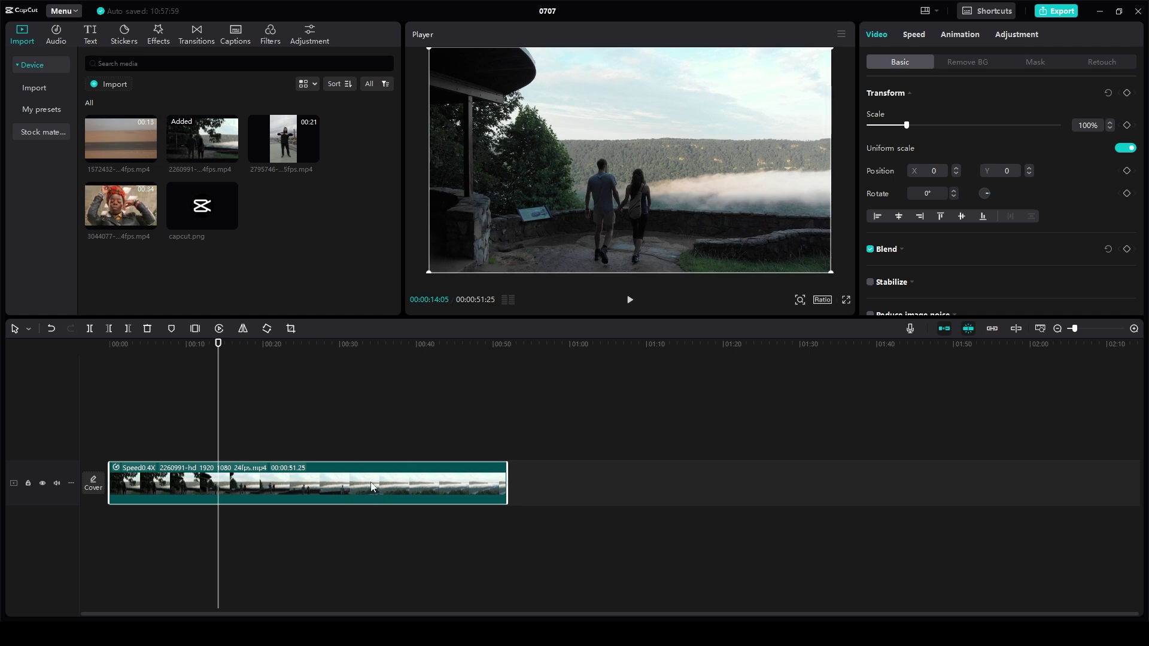
{"action": "left_click", "coordinate": [914, 35]}
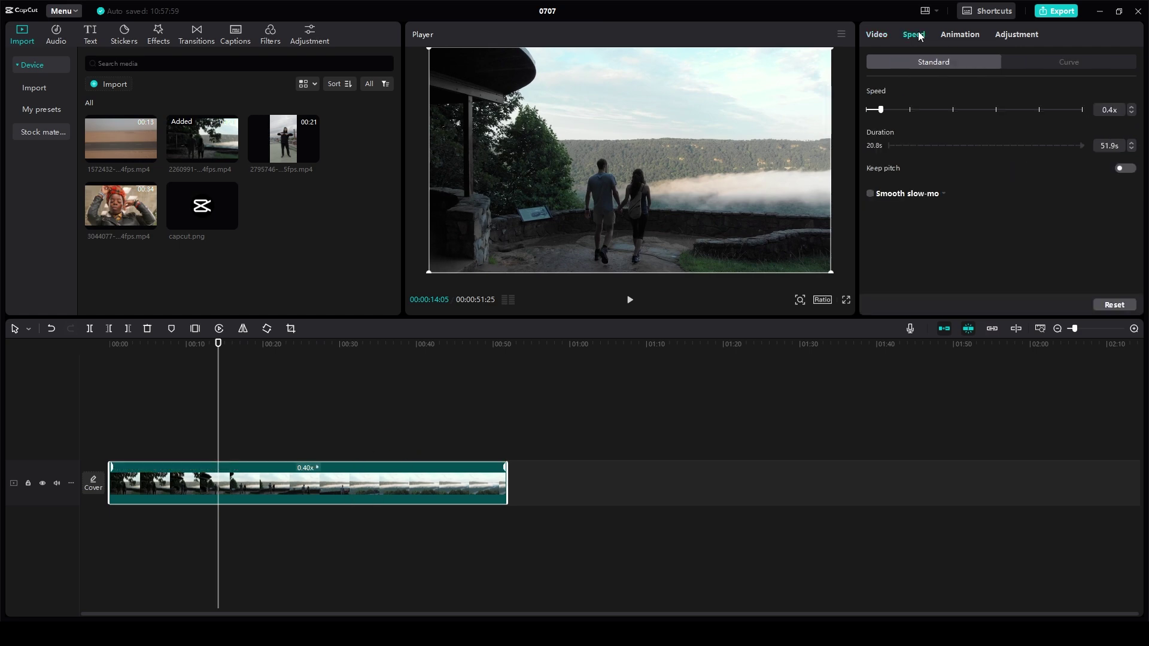
{"action": "left_click", "coordinate": [1069, 66]}
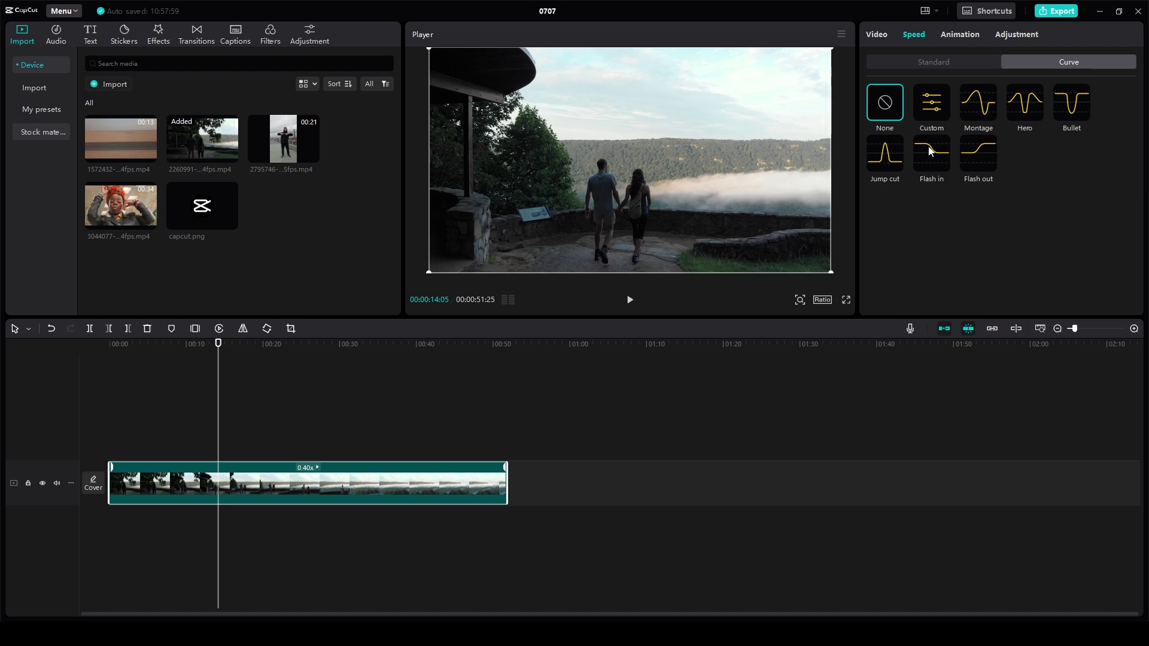
{"action": "left_click", "coordinate": [934, 108]}
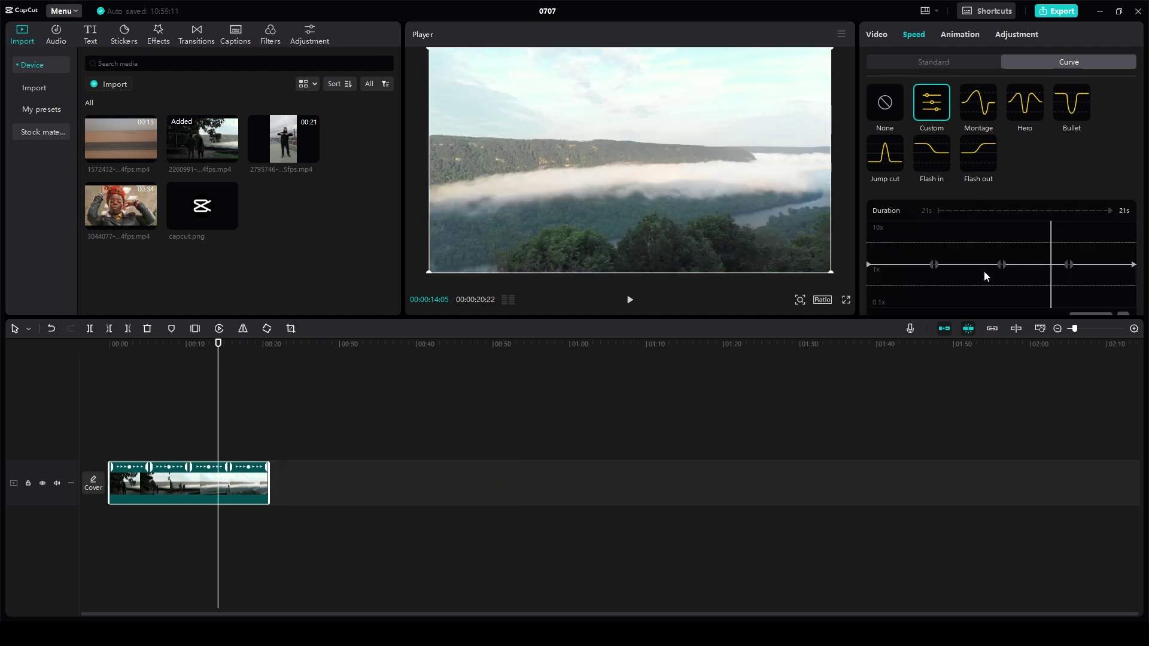
Move to the start of the speed curve and play part of the clip, then pause it.
{"action": "scroll", "coordinate": [984, 274], "scroll_direction": "down", "scroll_amount": 2}
{"action": "left_click", "coordinate": [936, 189]}
{"action": "left_click_drag", "start_coordinate": [935, 190], "coordinate": [873, 202]}
{"action": "key", "text": "space"}
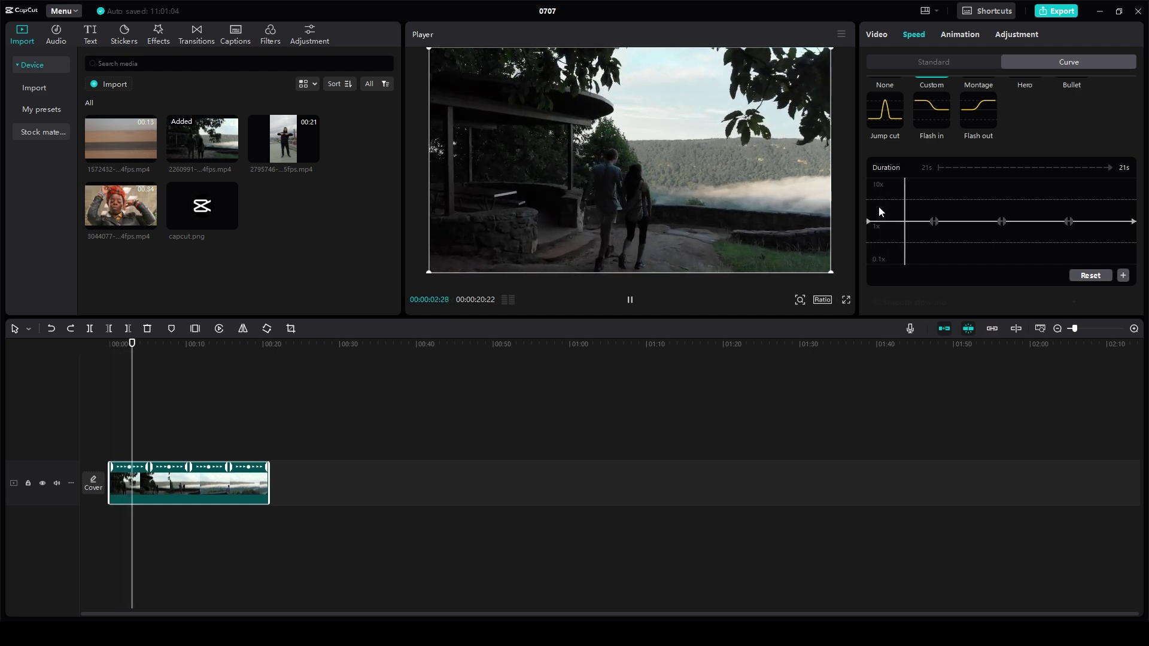
{"action": "key", "text": "space"}
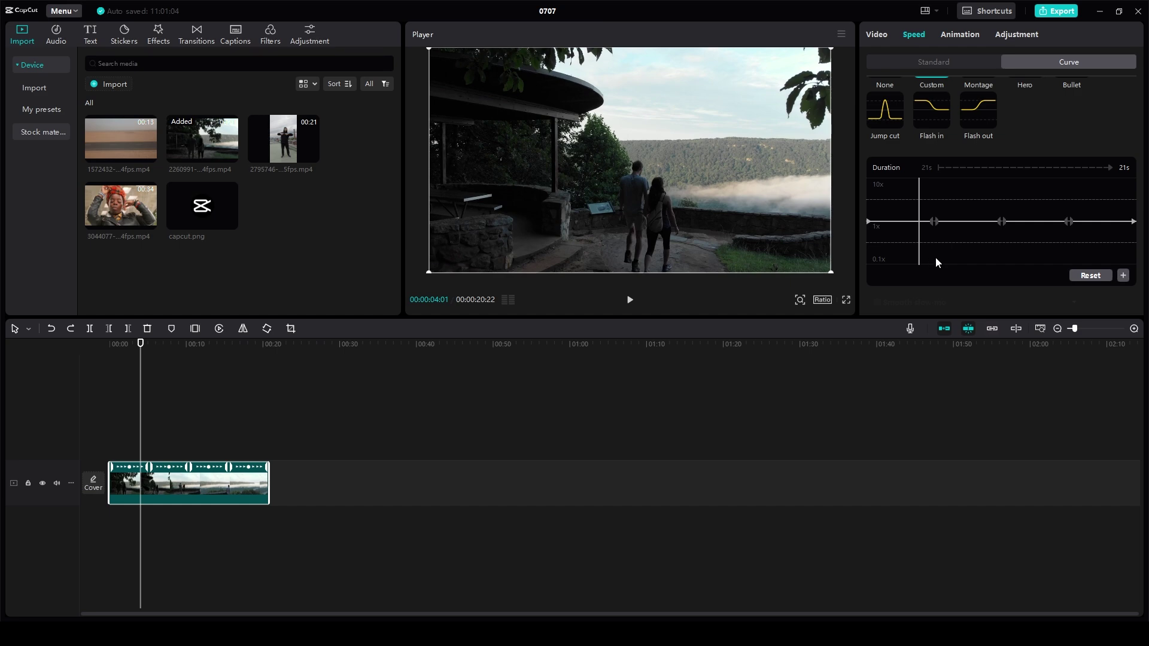
Lower the first inner point of the speed curve and raise the last inner point, shifting it slightly earlier.
{"action": "left_click", "coordinate": [932, 220]}
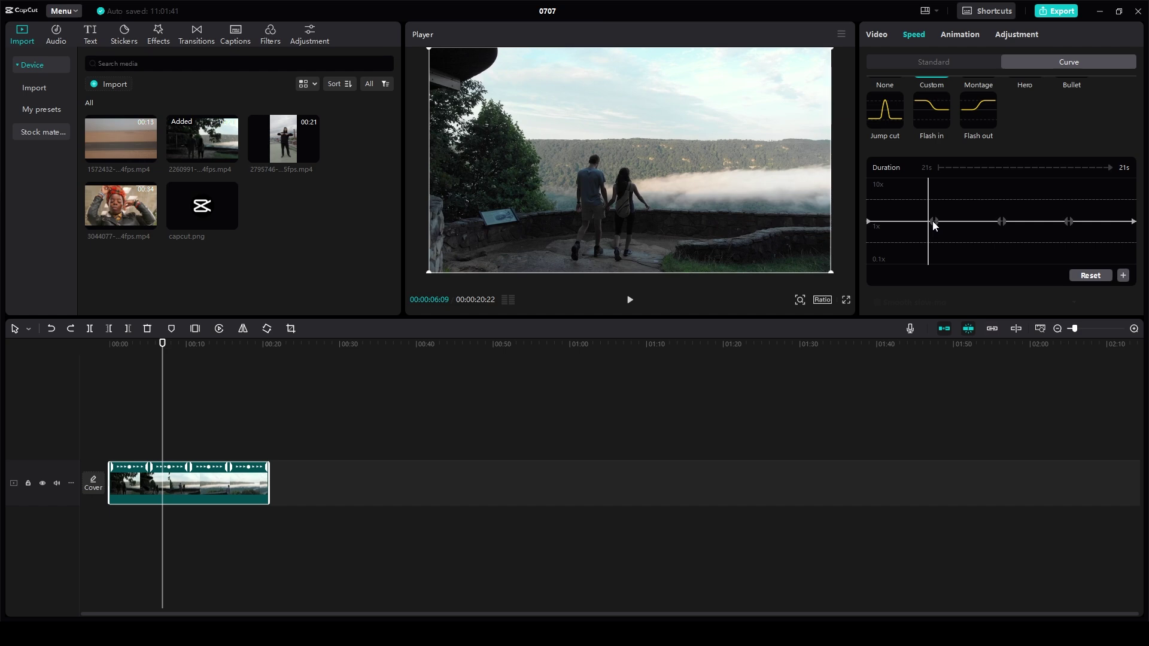
{"action": "left_click_drag", "start_coordinate": [933, 222], "coordinate": [936, 256]}
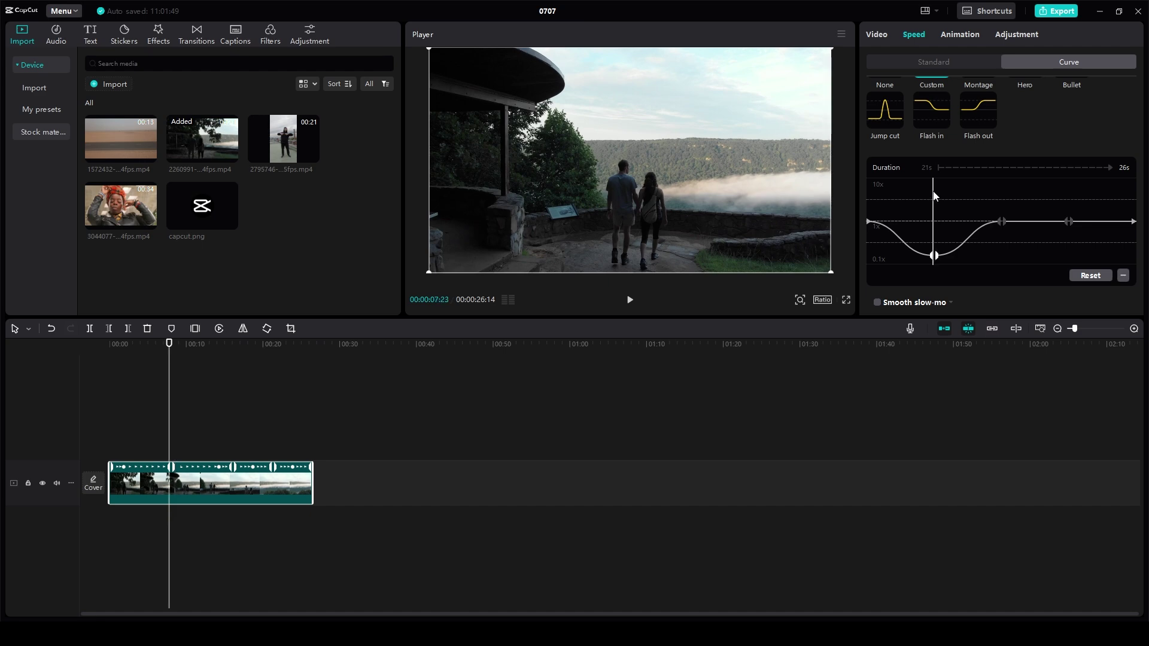
{"action": "left_click_drag", "start_coordinate": [935, 197], "coordinate": [1052, 195]}
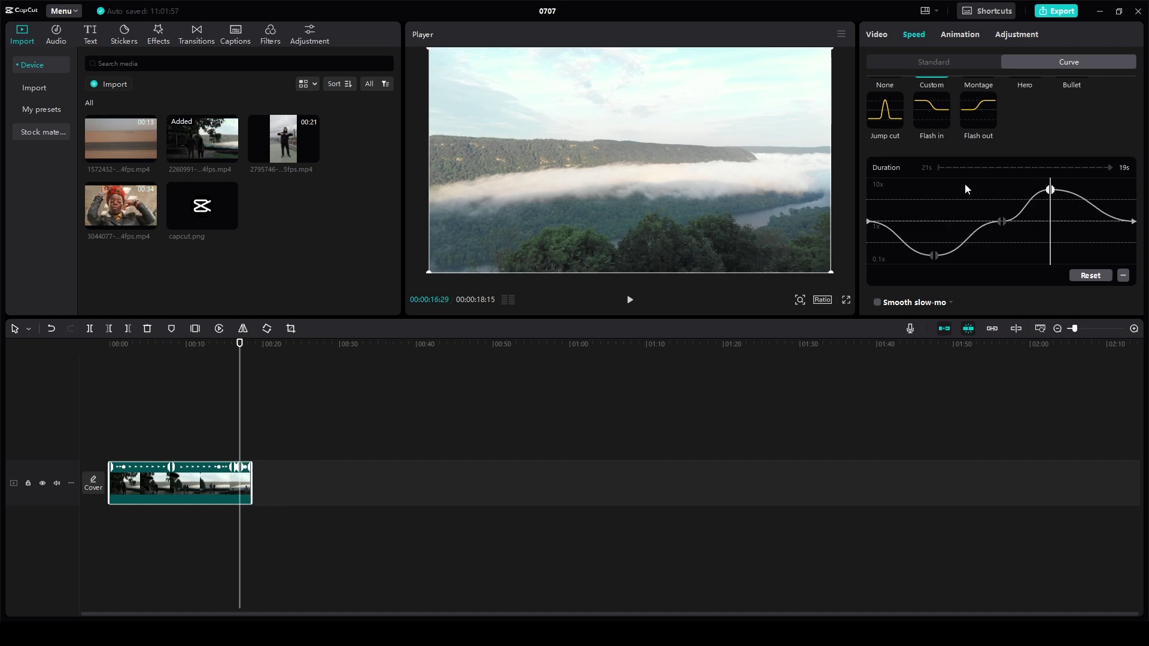
{"action": "left_click_drag", "start_coordinate": [965, 184], "coordinate": [864, 182]}
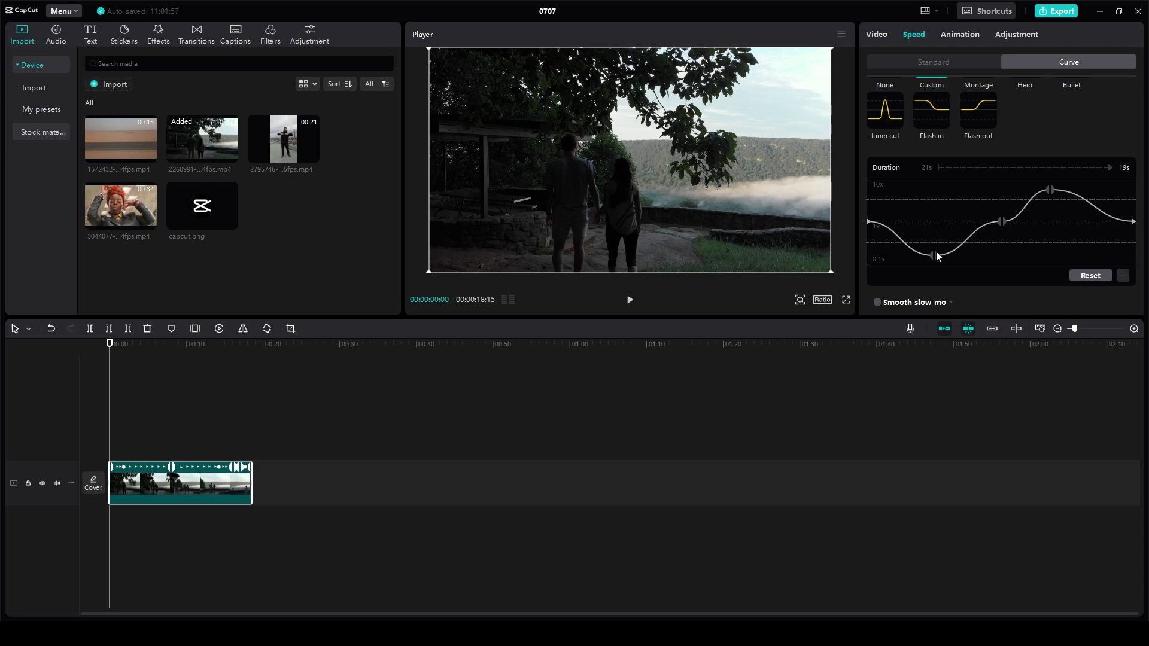
{"action": "mouse_move", "coordinate": [936, 256]}
{"action": "left_mouse_down"}
{"action": "mouse_move", "coordinate": [934, 200]}
{"action": "mouse_move", "coordinate": [931, 286]}
{"action": "mouse_move", "coordinate": [932, 257]}
{"action": "left_mouse_up"}
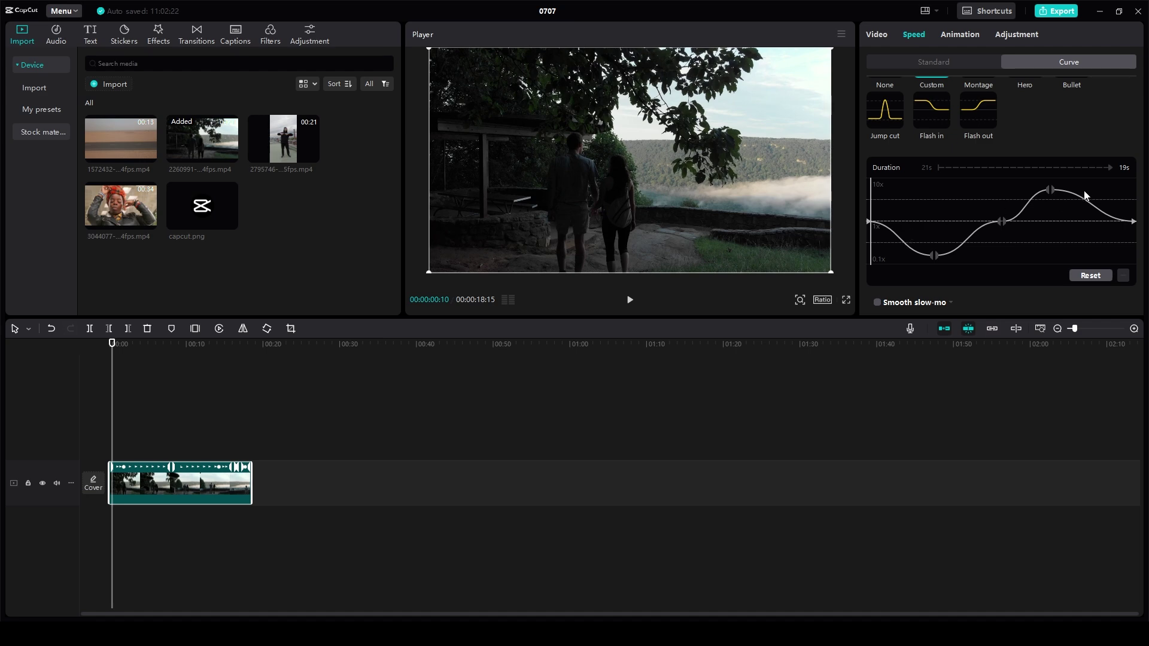
Lower the curve's slow point to 0.1x, raise its fast point to 10x, and return the playhead near the start.
{"action": "left_click", "coordinate": [932, 256]}
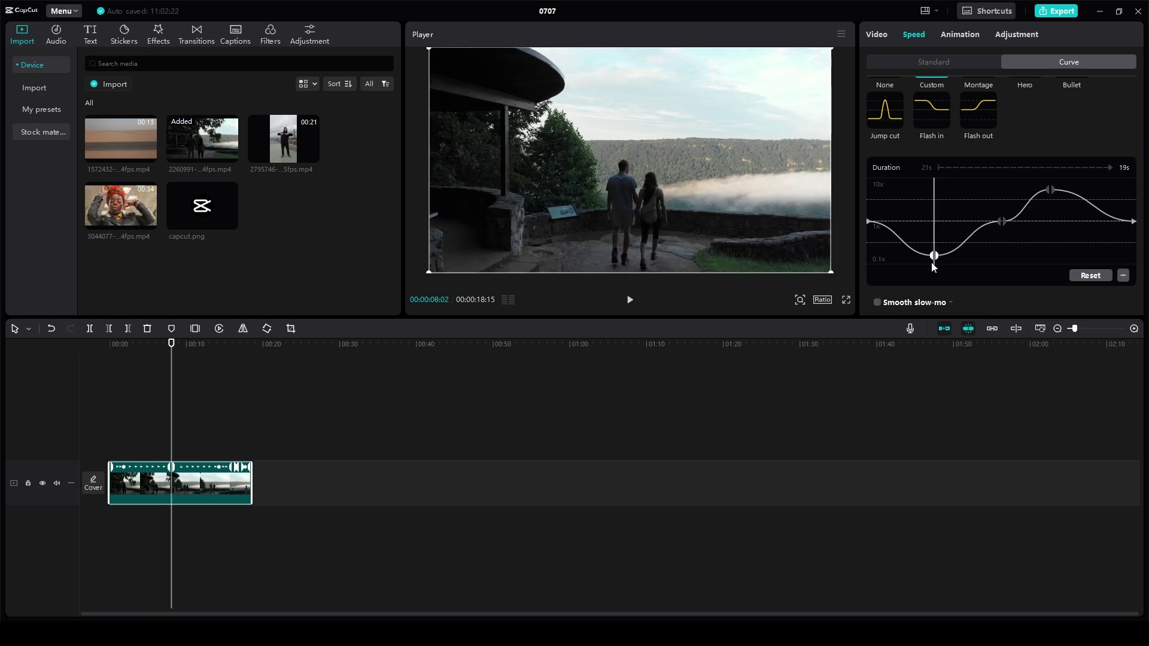
{"action": "left_click_drag", "start_coordinate": [932, 263], "coordinate": [937, 265]}
{"action": "left_click_drag", "start_coordinate": [1049, 191], "coordinate": [872, 207]}
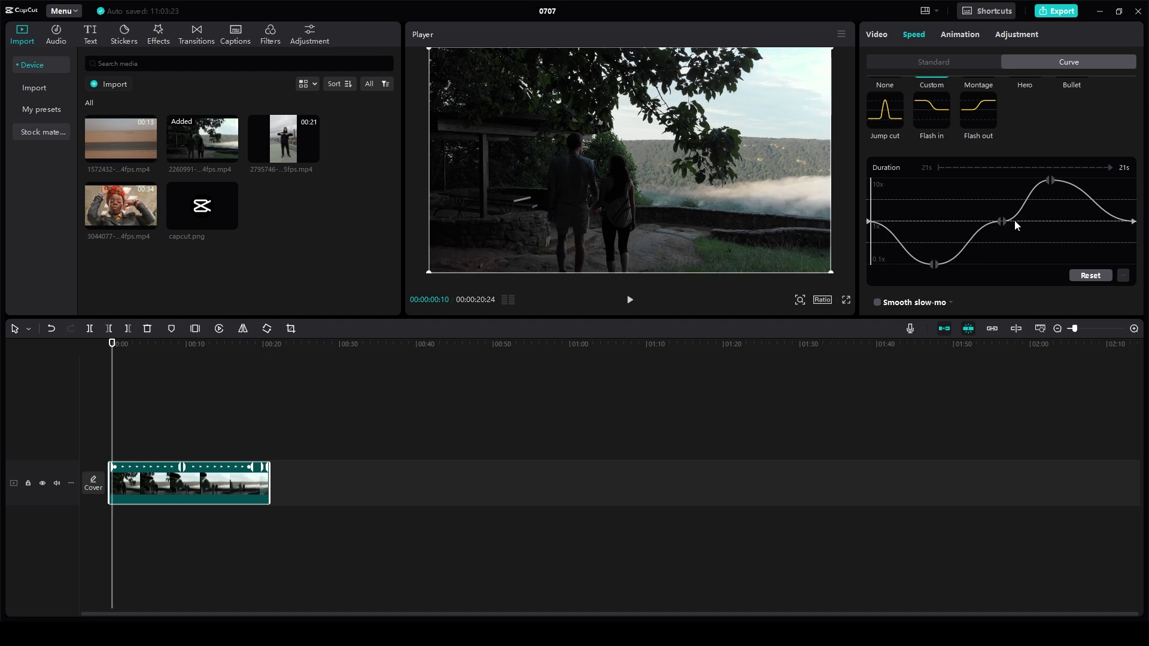
{"action": "scroll", "coordinate": [967, 210], "scroll_direction": "up", "scroll_amount": 2}
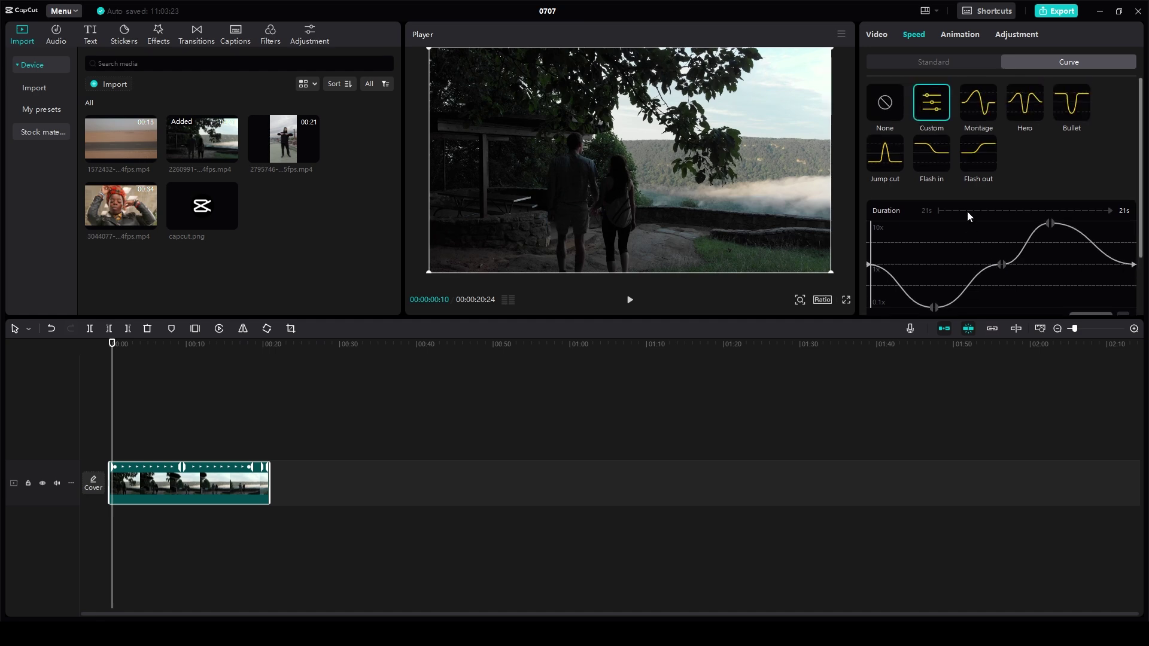